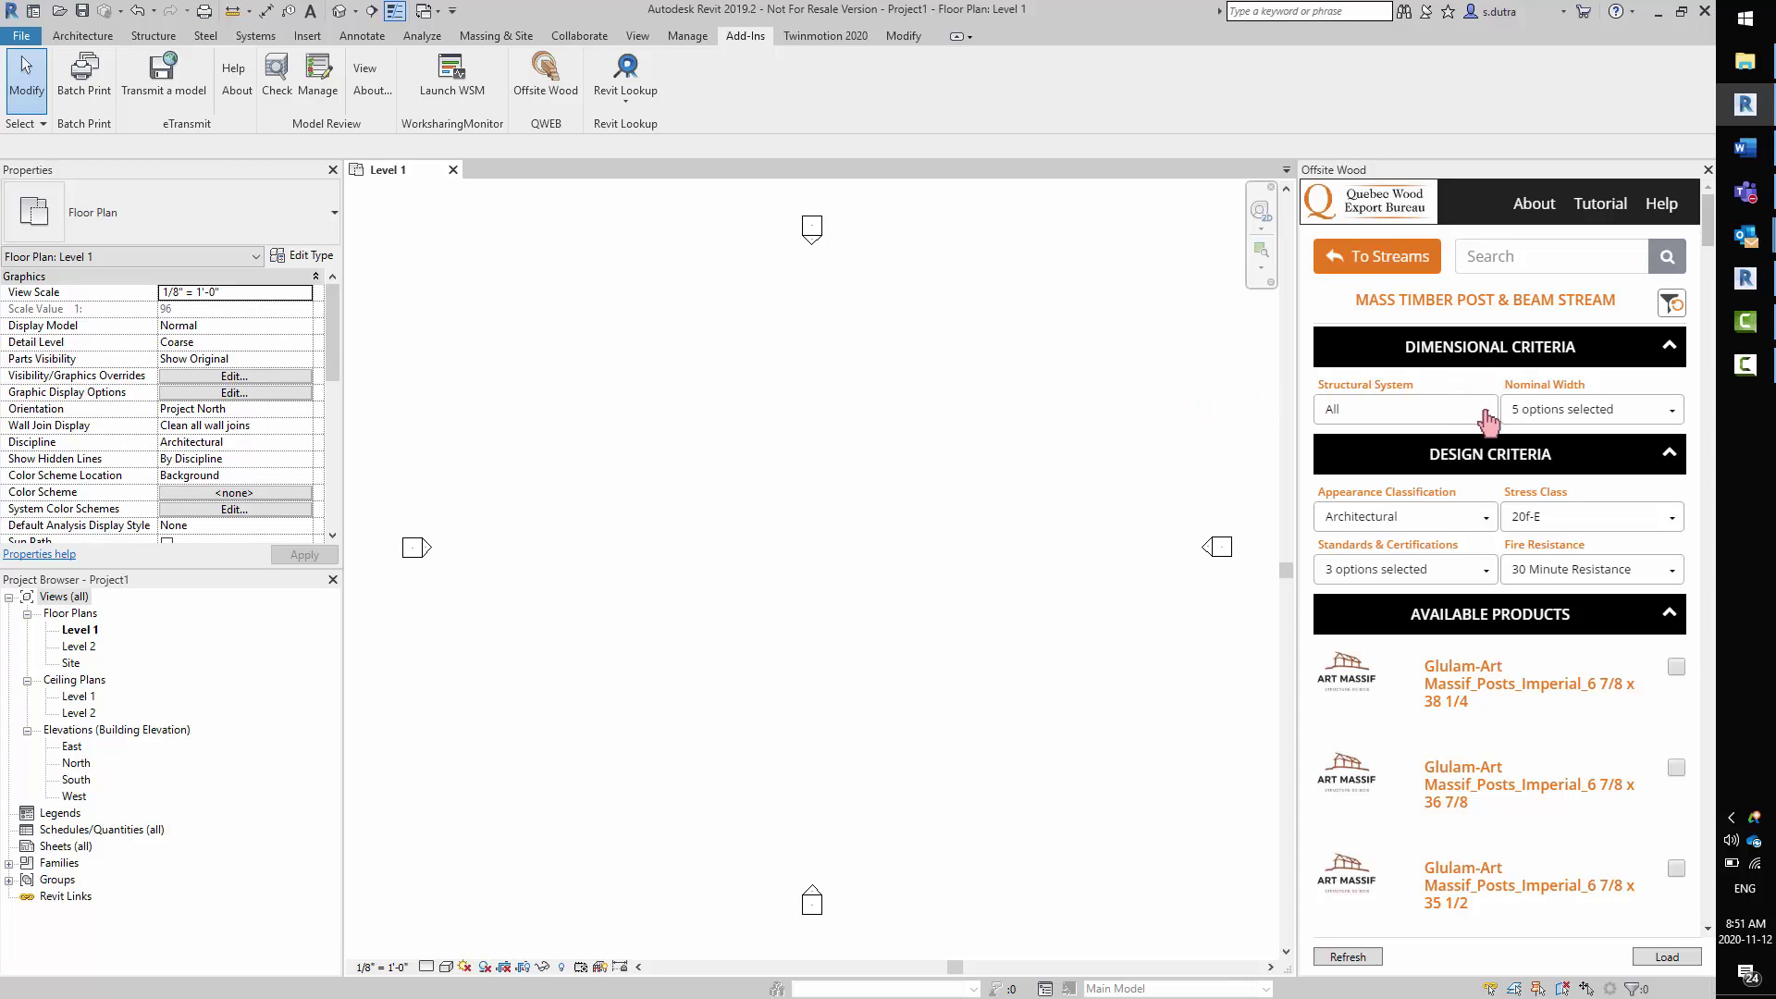
Step: Examine the Structural System filter's options and read its full description
{"action": "left_click", "coordinate": [1486, 421]}
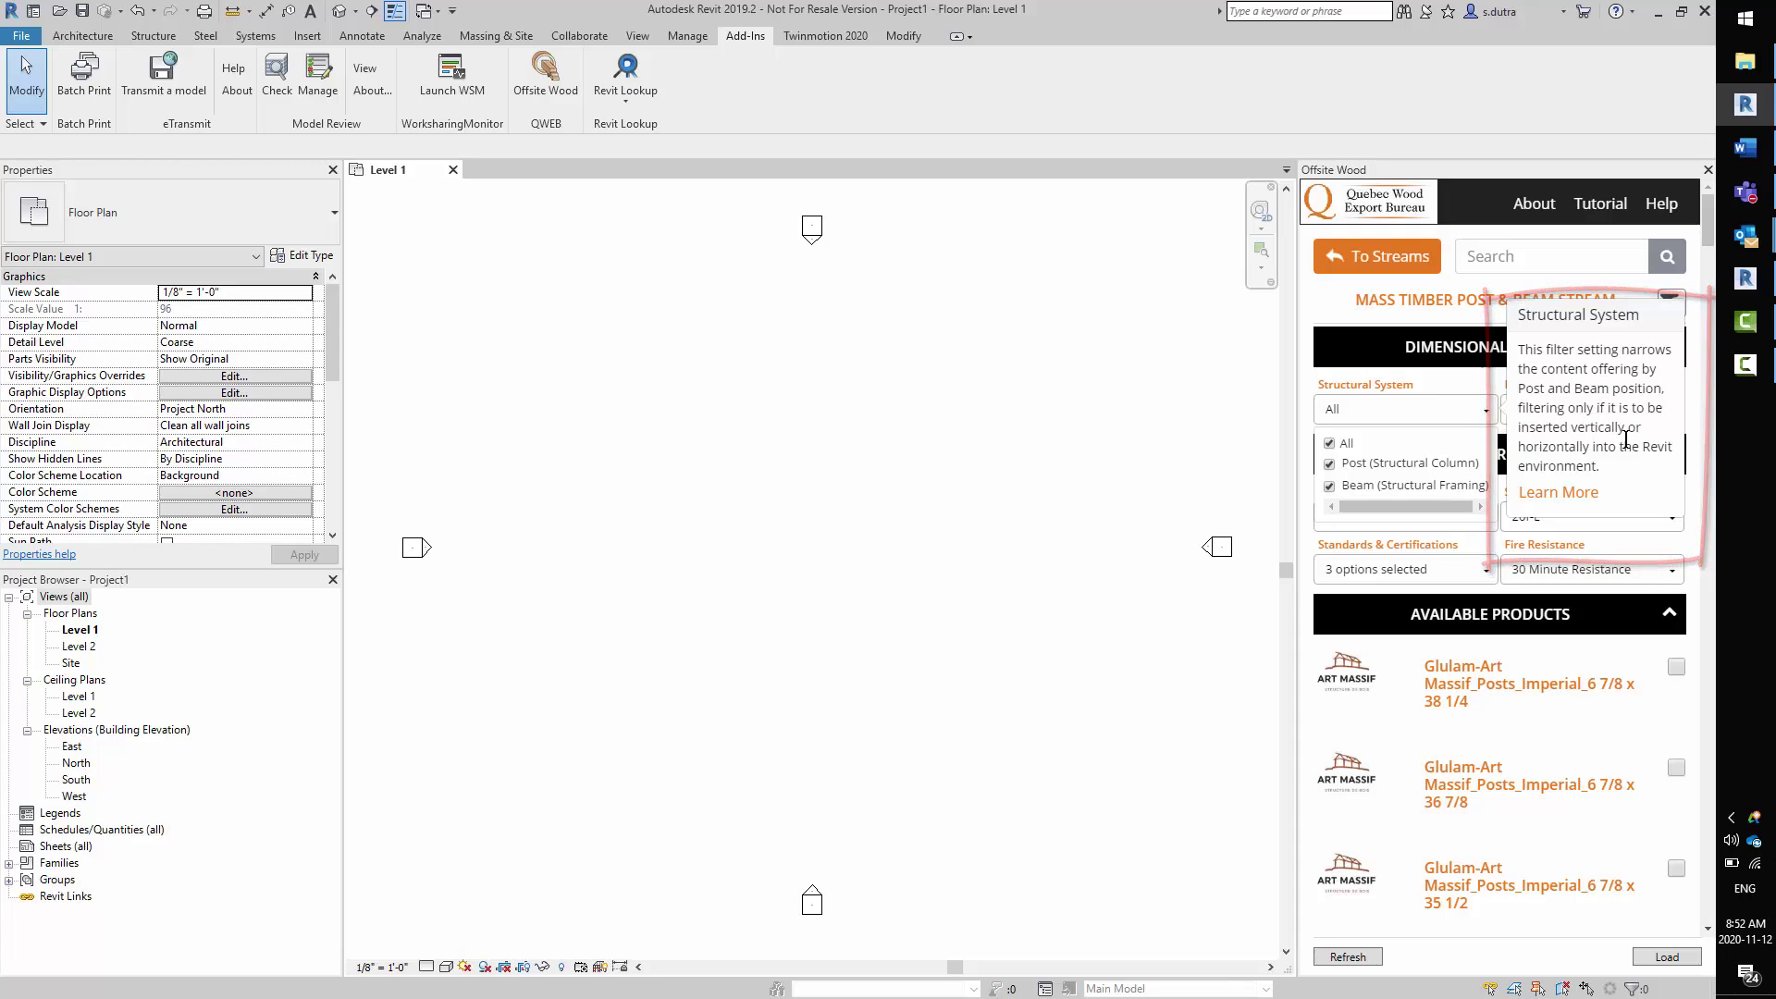
{"action": "left_click", "coordinate": [1578, 495]}
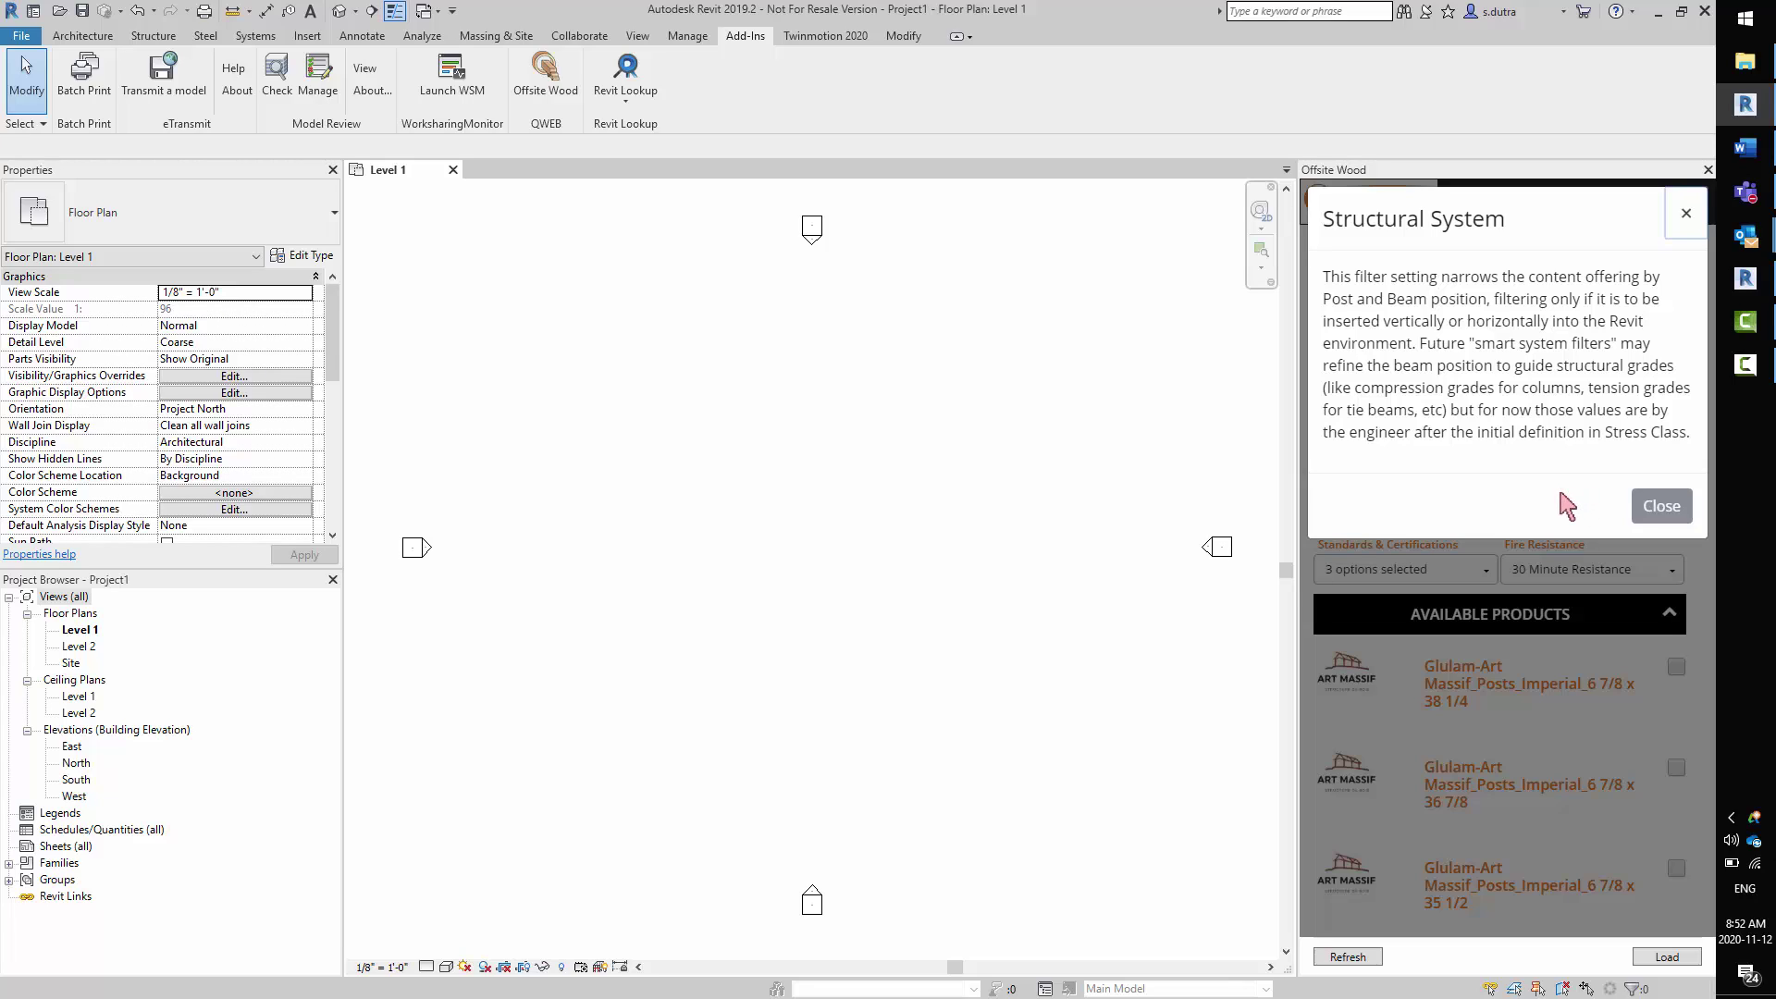
{"action": "left_click", "coordinate": [1678, 218]}
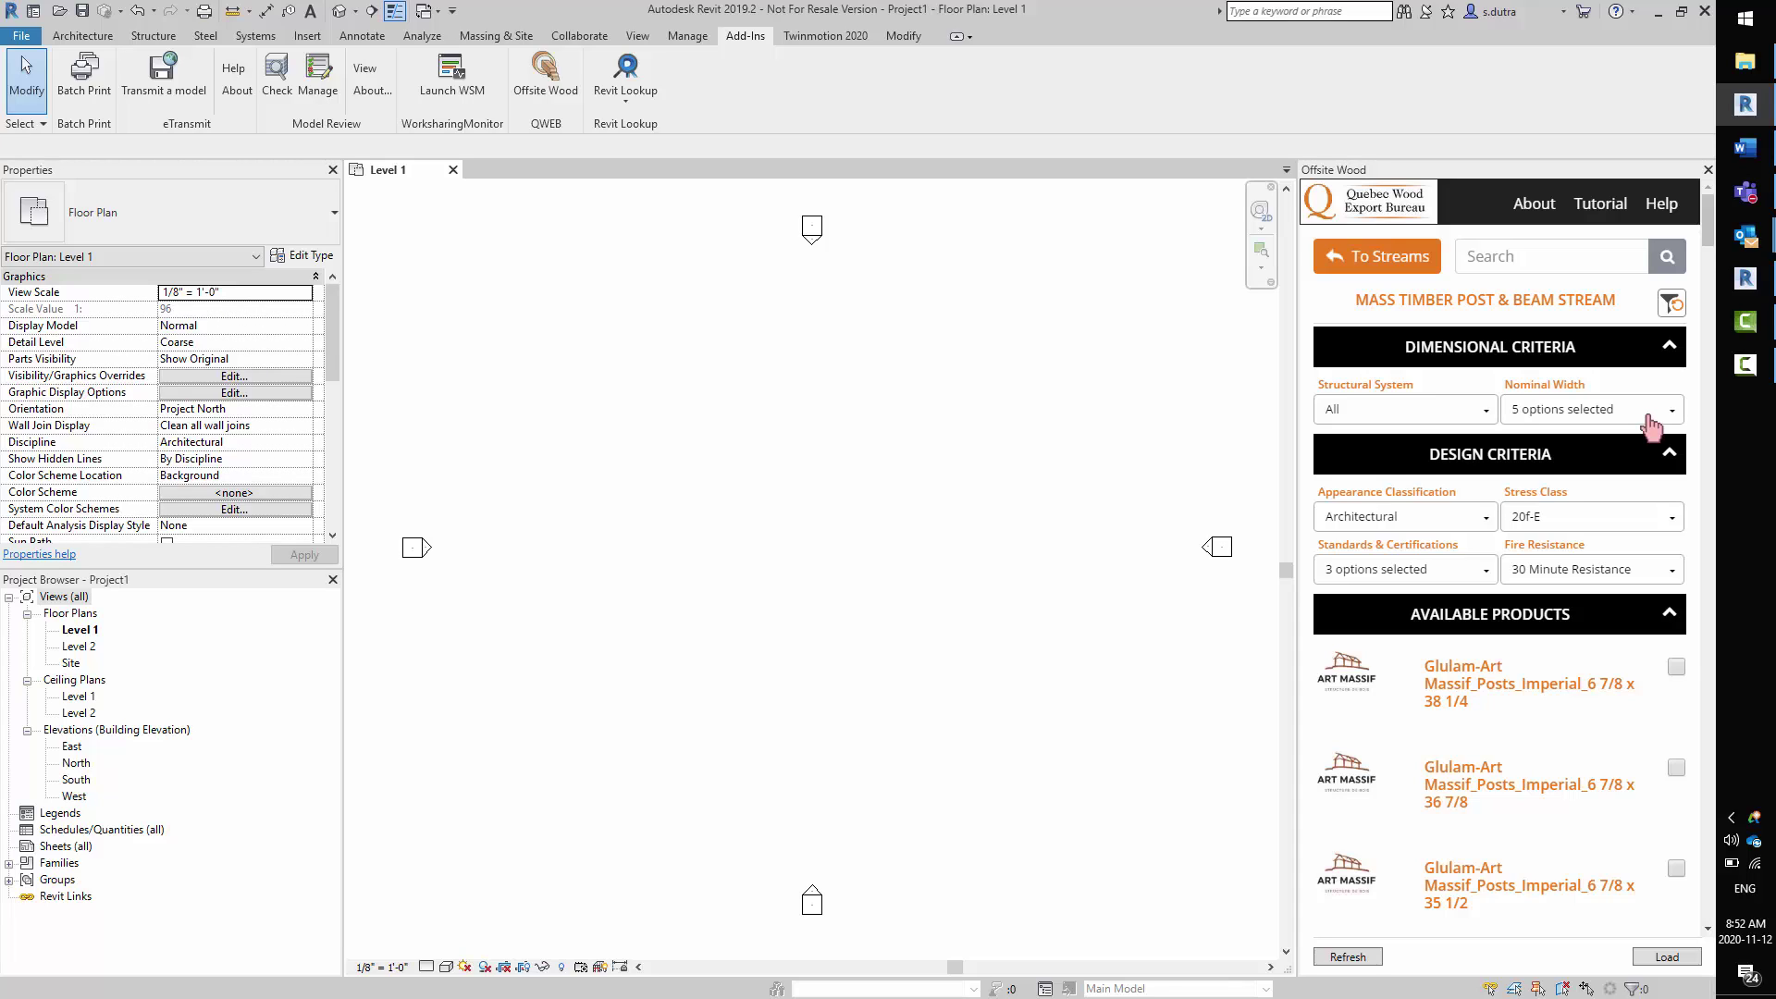
Step: Clear all filter criteria of the Mass Timber Post & Beam stream and reload the default filter settings
{"action": "left_click", "coordinate": [1672, 313]}
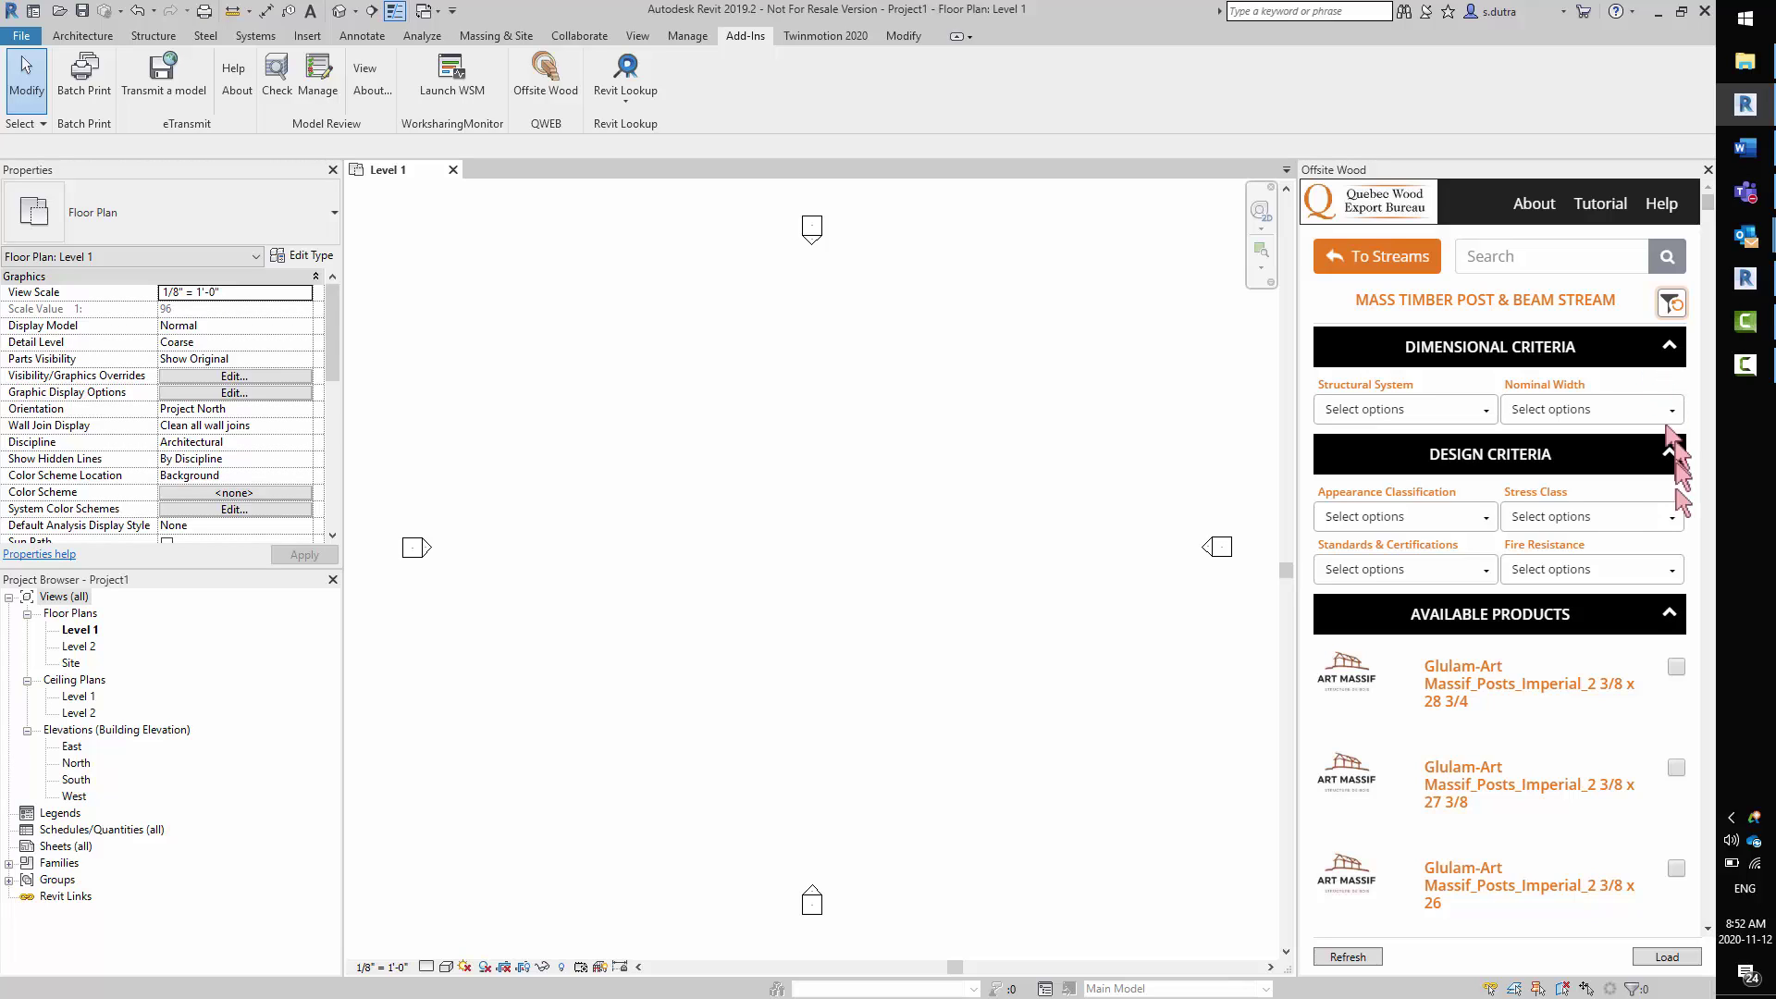
{"action": "left_click", "coordinate": [1365, 958]}
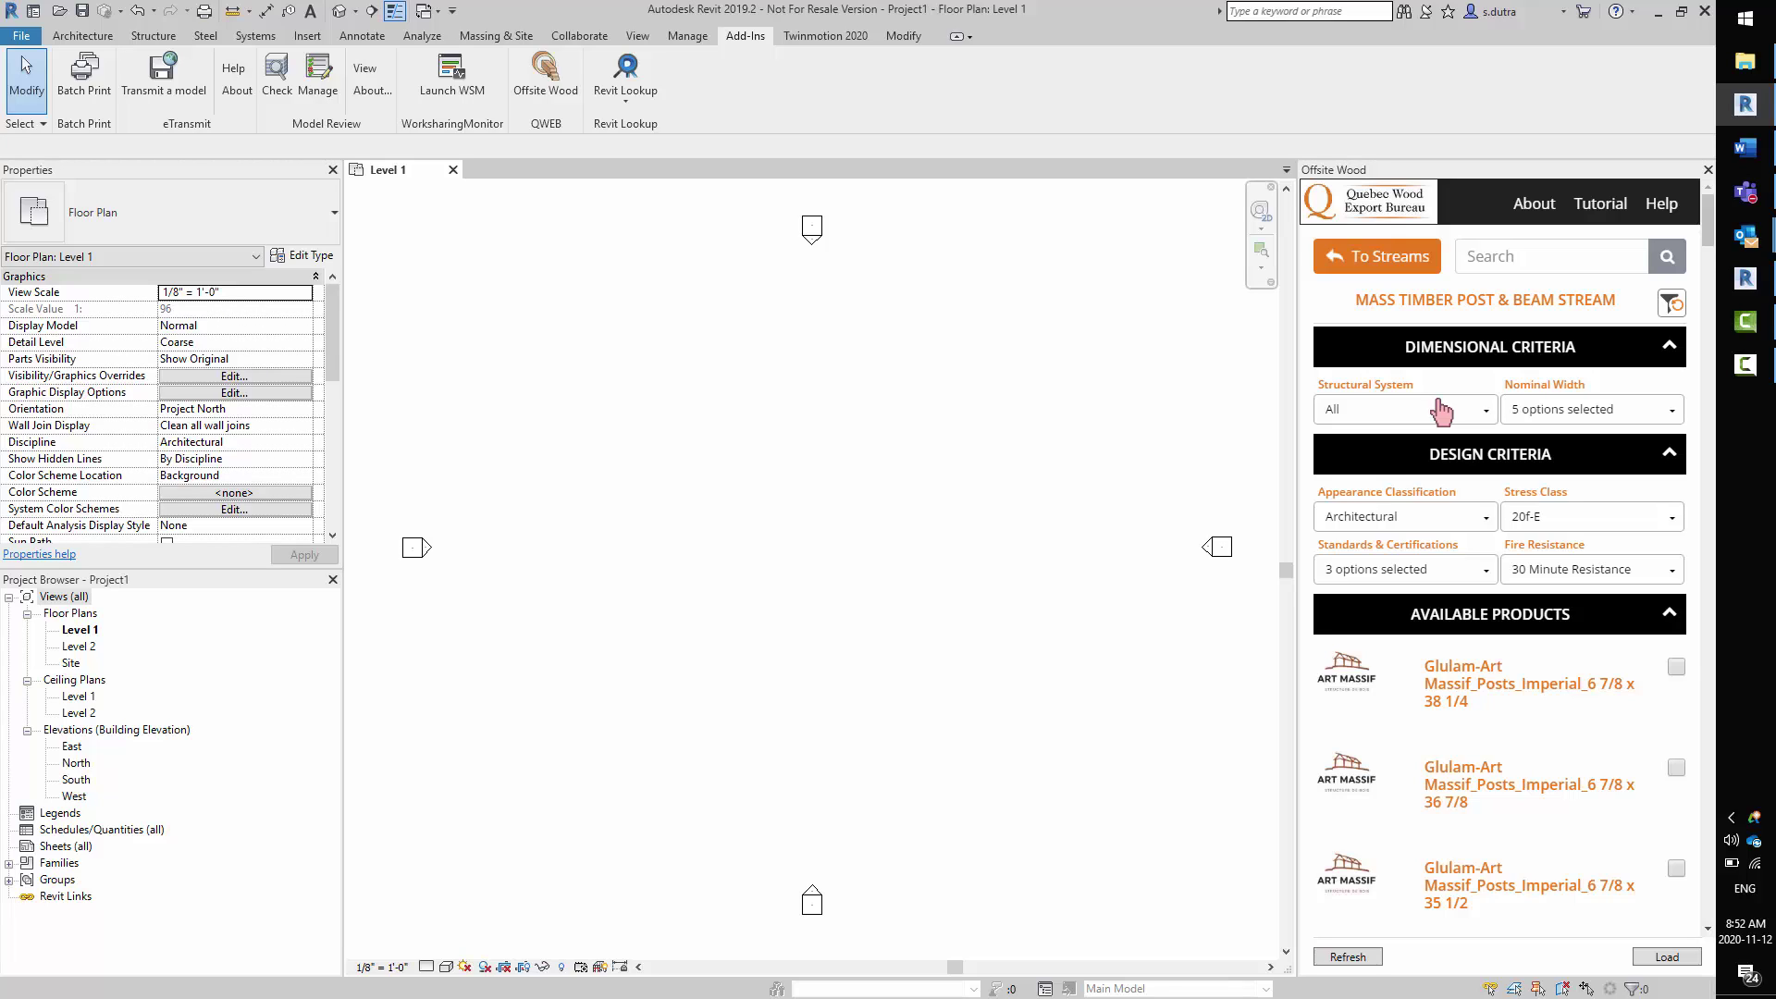
Step: Add the 2 1/2" width from the Nominal 2-5" group to the Nominal Width filter, keeping the design criteria expanded
{"action": "left_click", "coordinate": [1674, 417]}
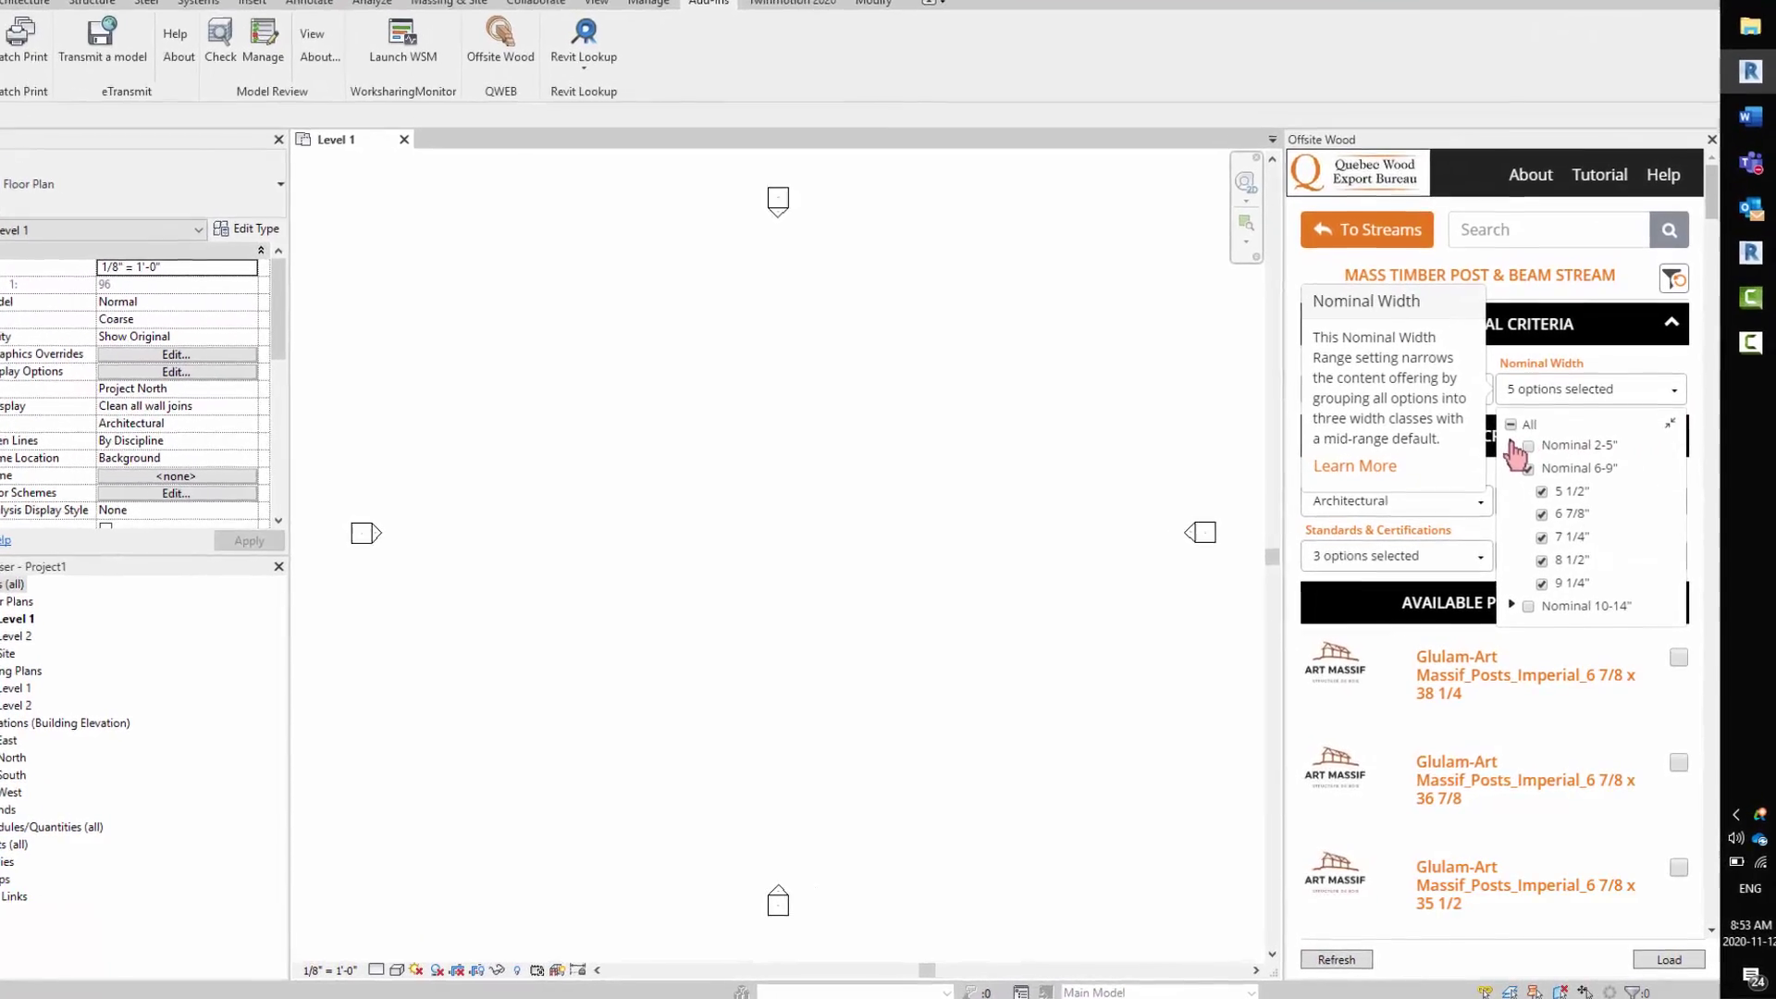
{"action": "left_click", "coordinate": [1512, 446]}
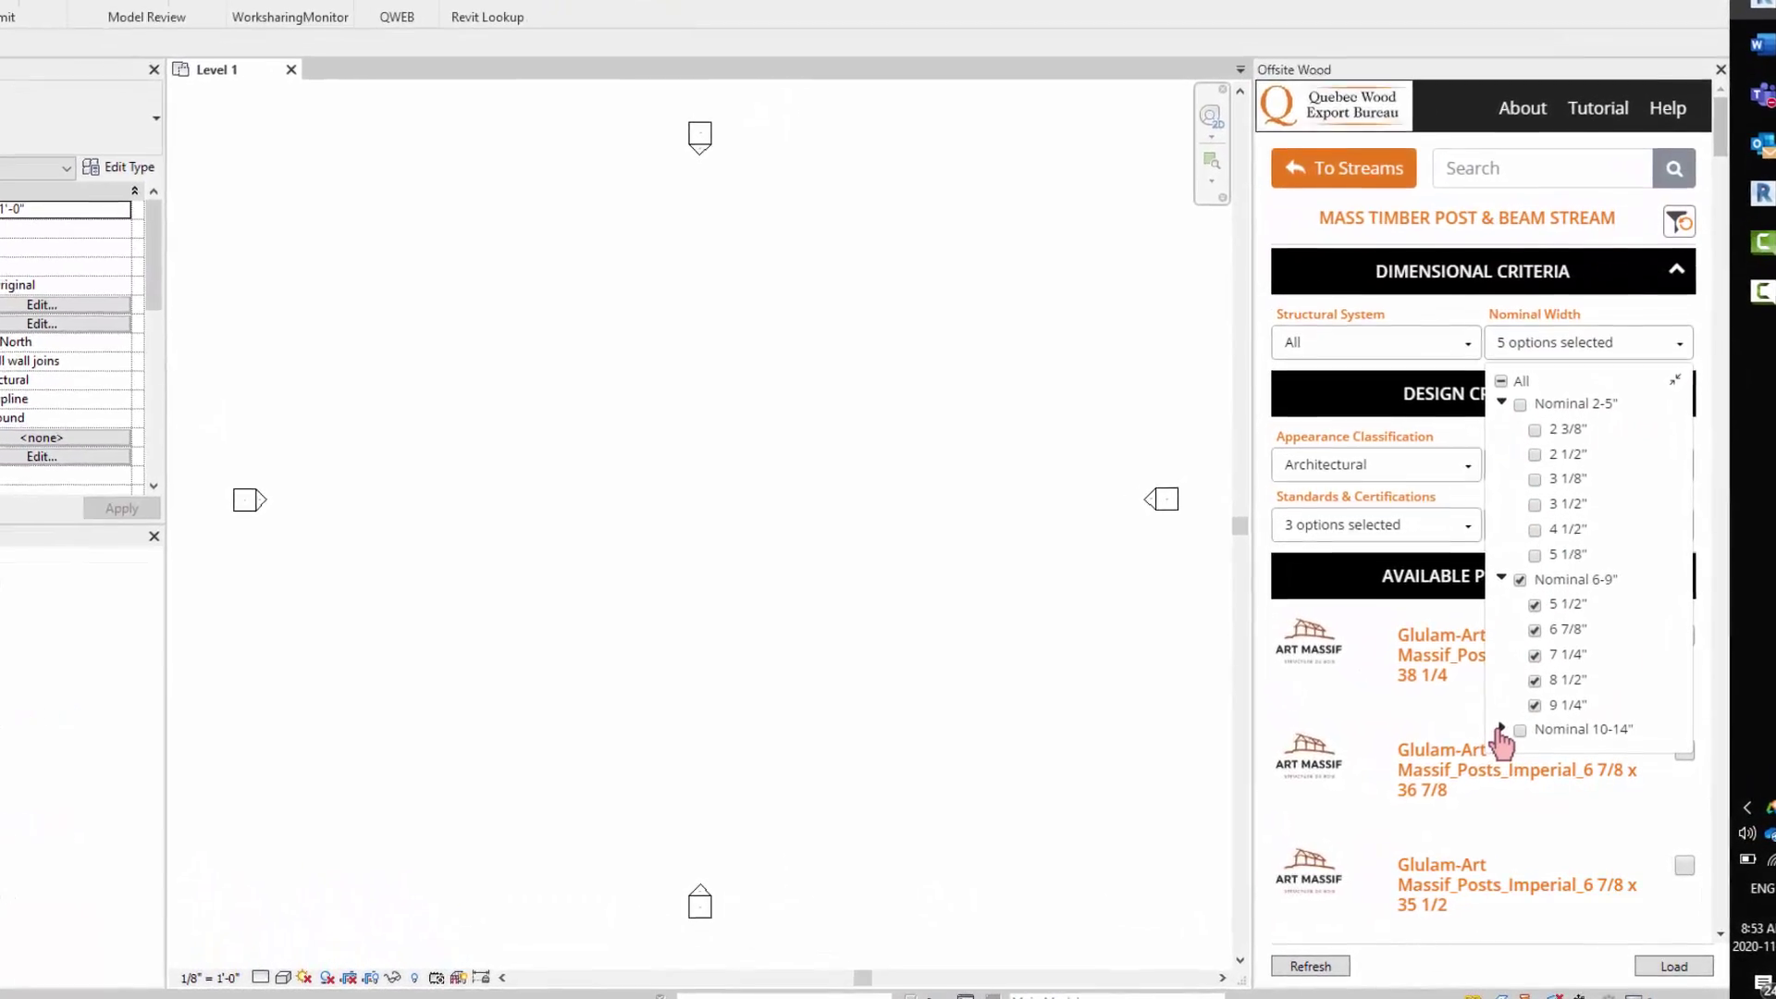
{"action": "left_click", "coordinate": [1501, 729]}
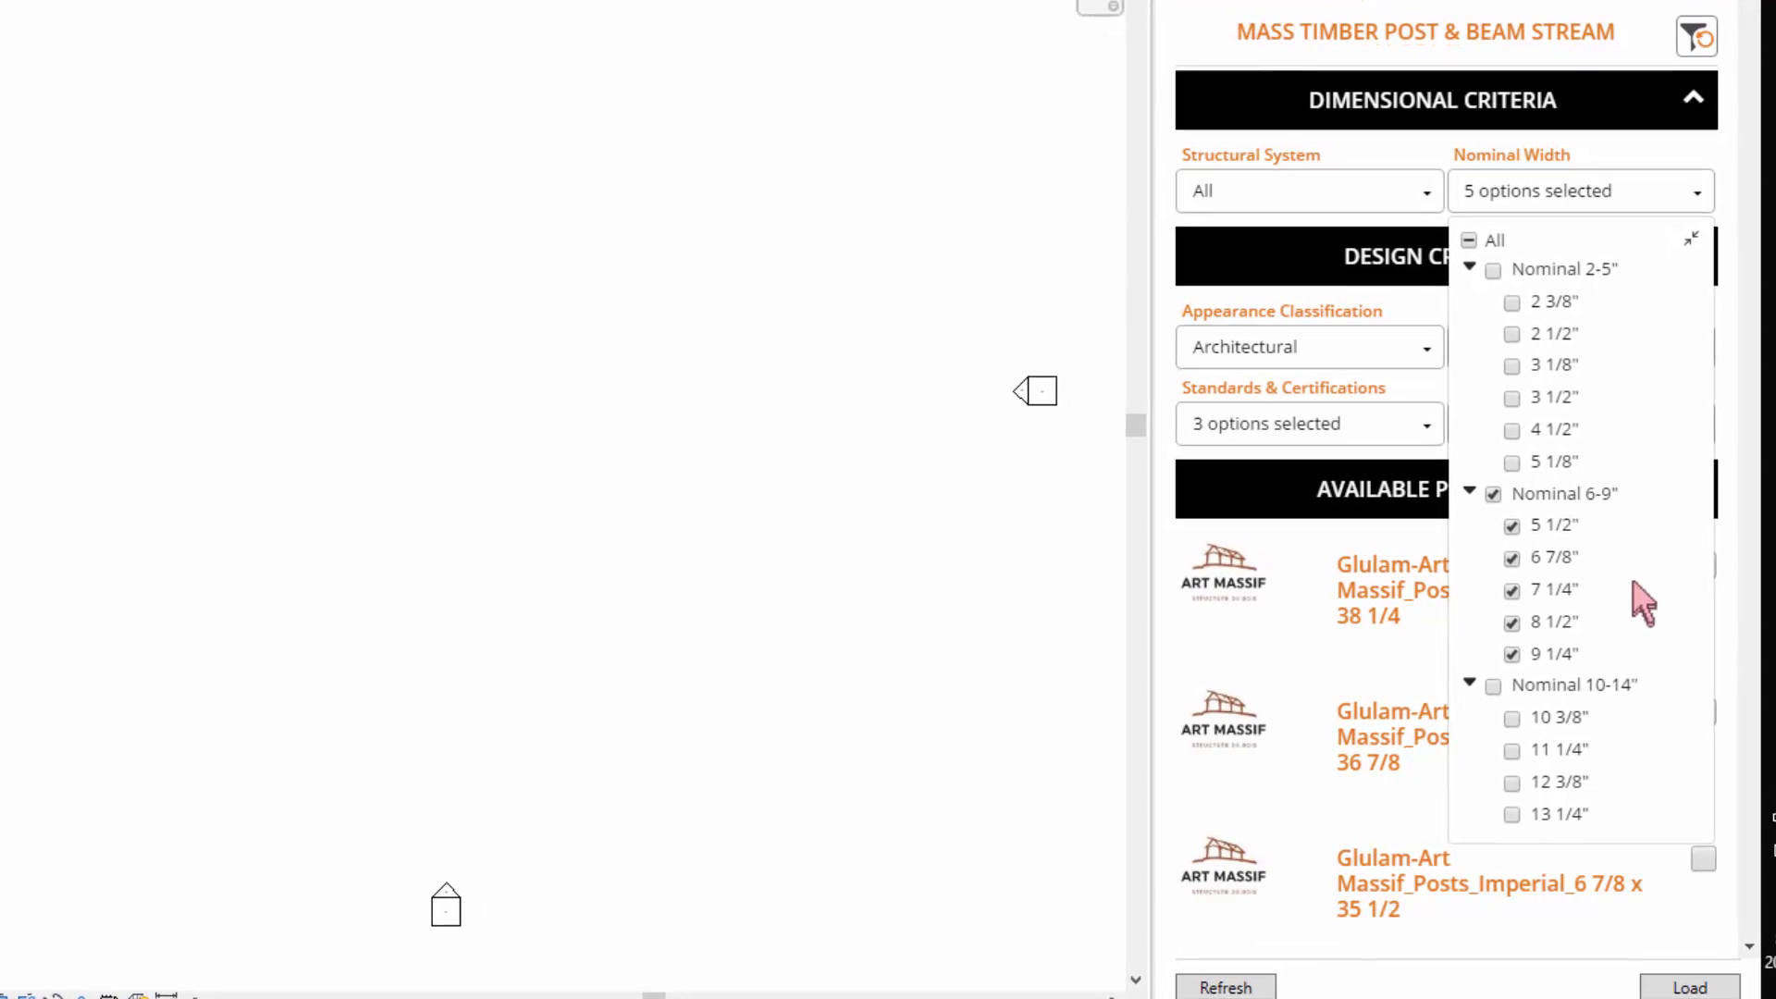
{"action": "left_click", "coordinate": [1511, 330]}
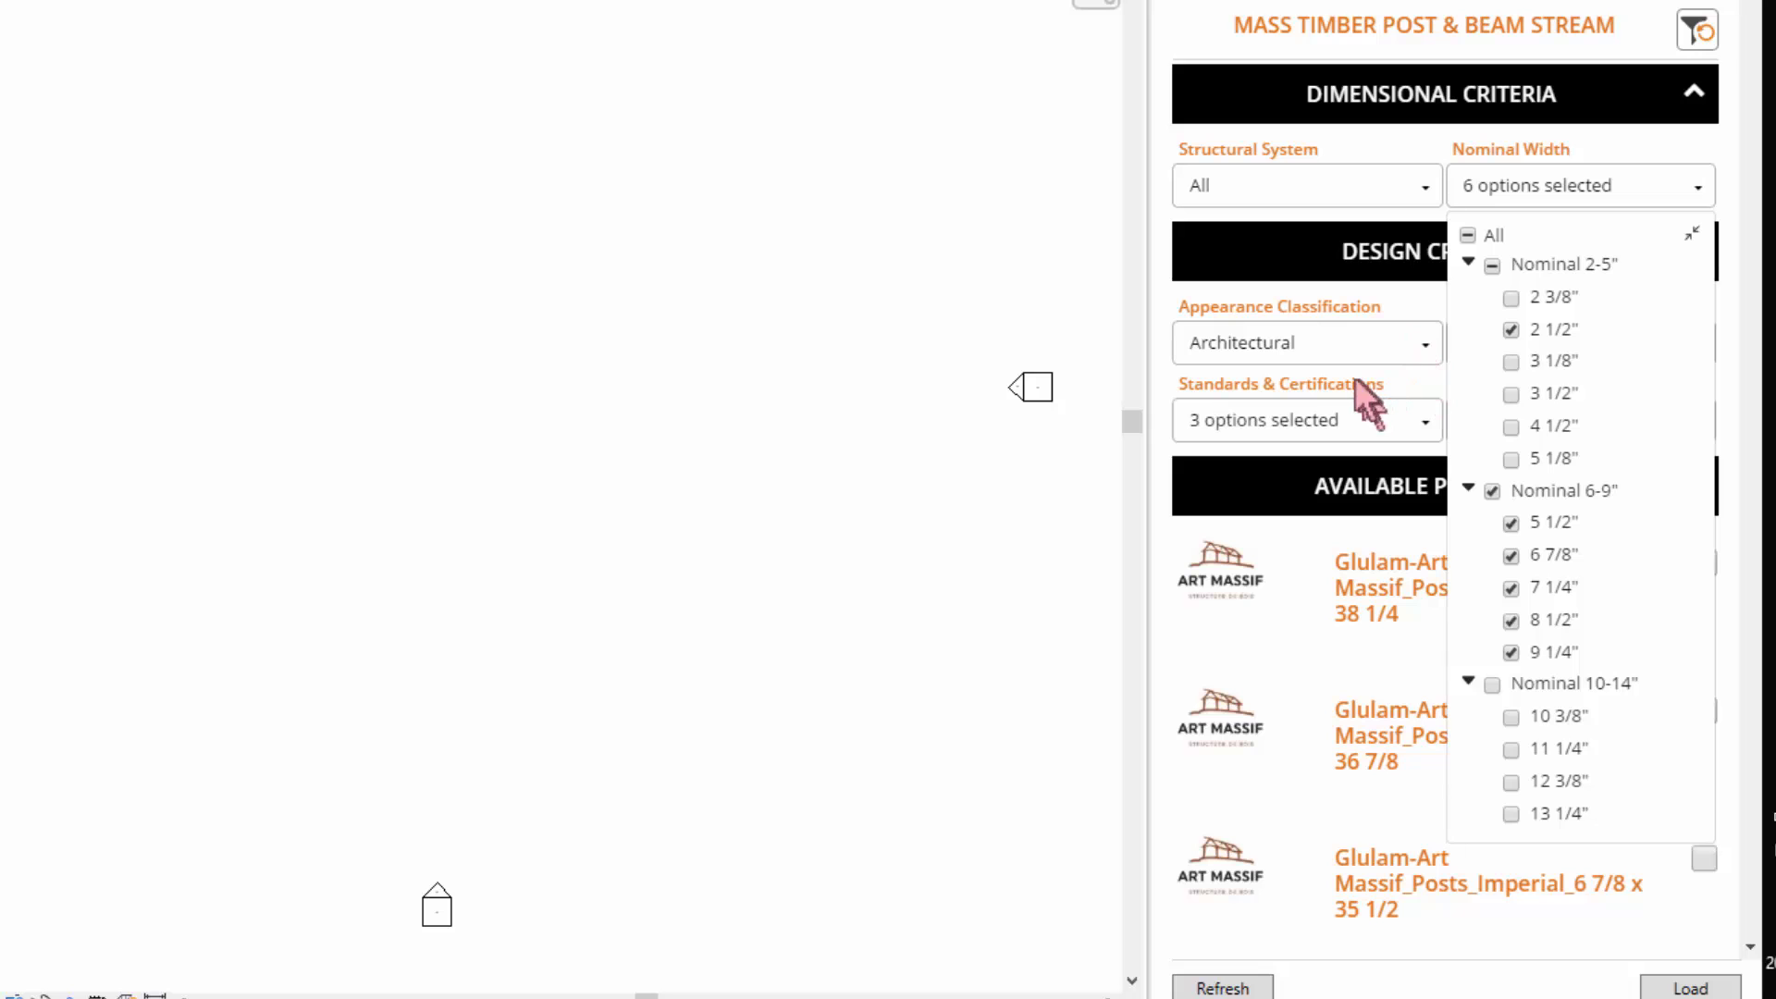
{"action": "left_click", "coordinate": [1243, 242]}
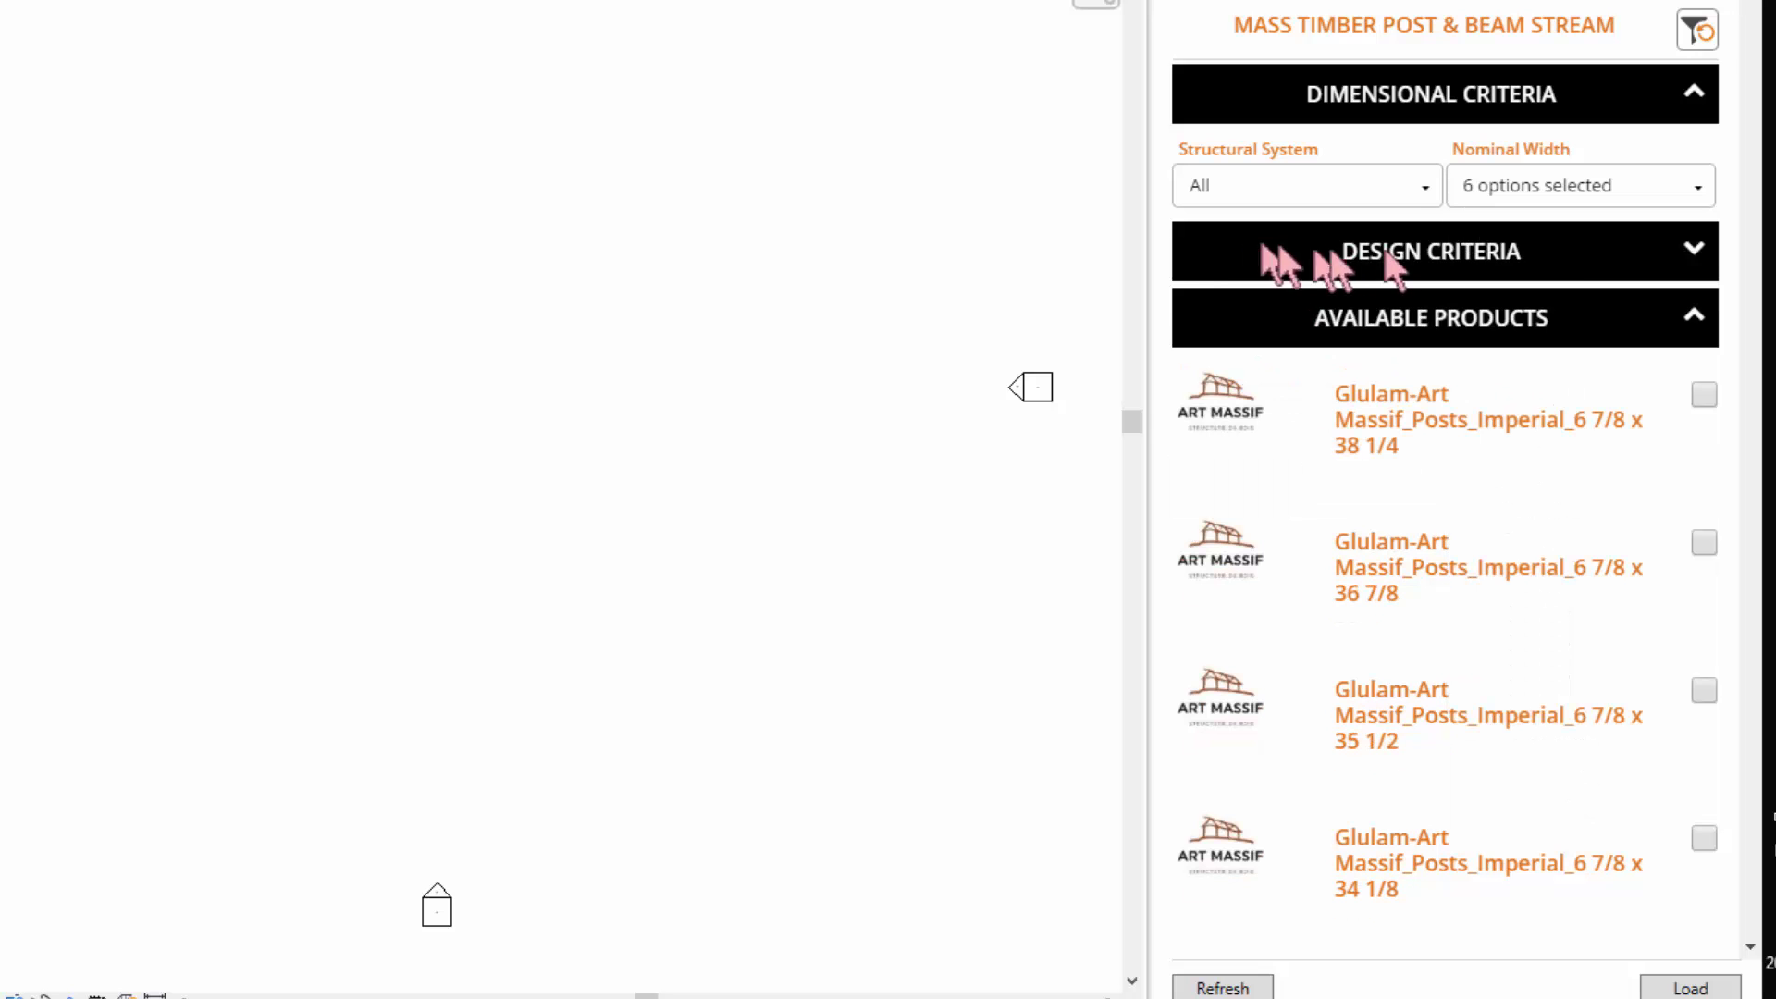
{"action": "left_click", "coordinate": [1696, 252]}
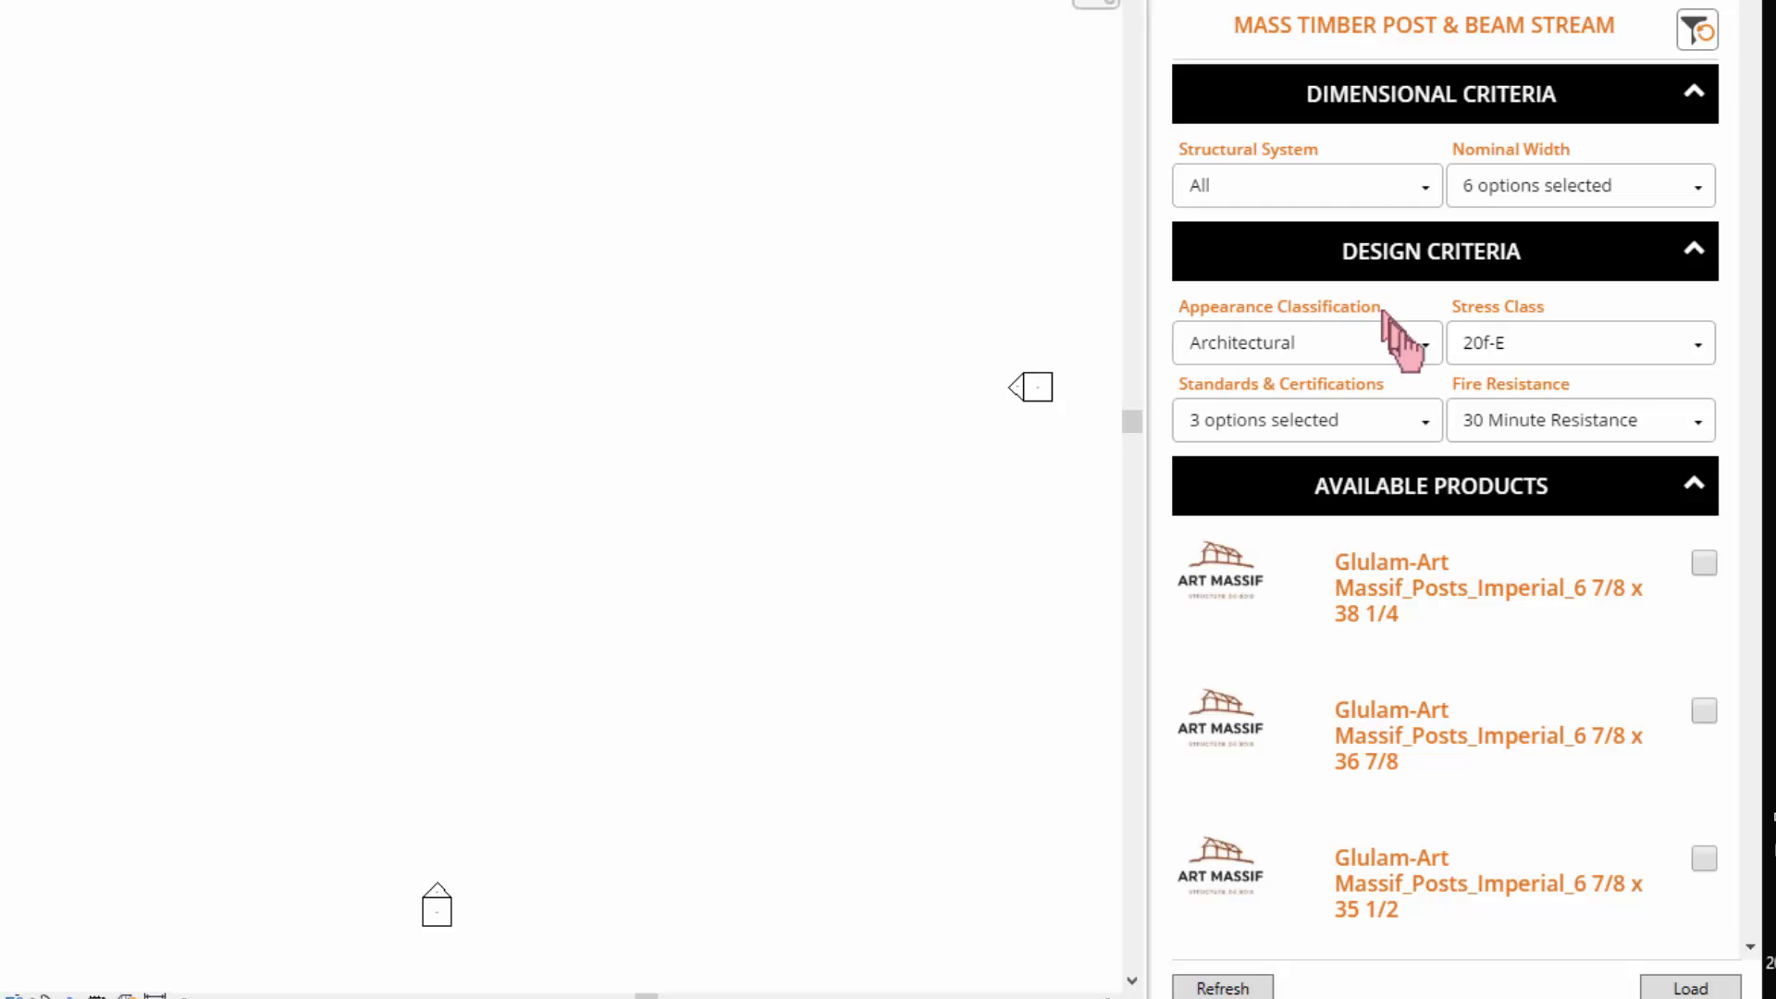
Step: Examine the options and descriptions of the Appearance Classification and Stress Class filters
{"action": "left_click", "coordinate": [1425, 356]}
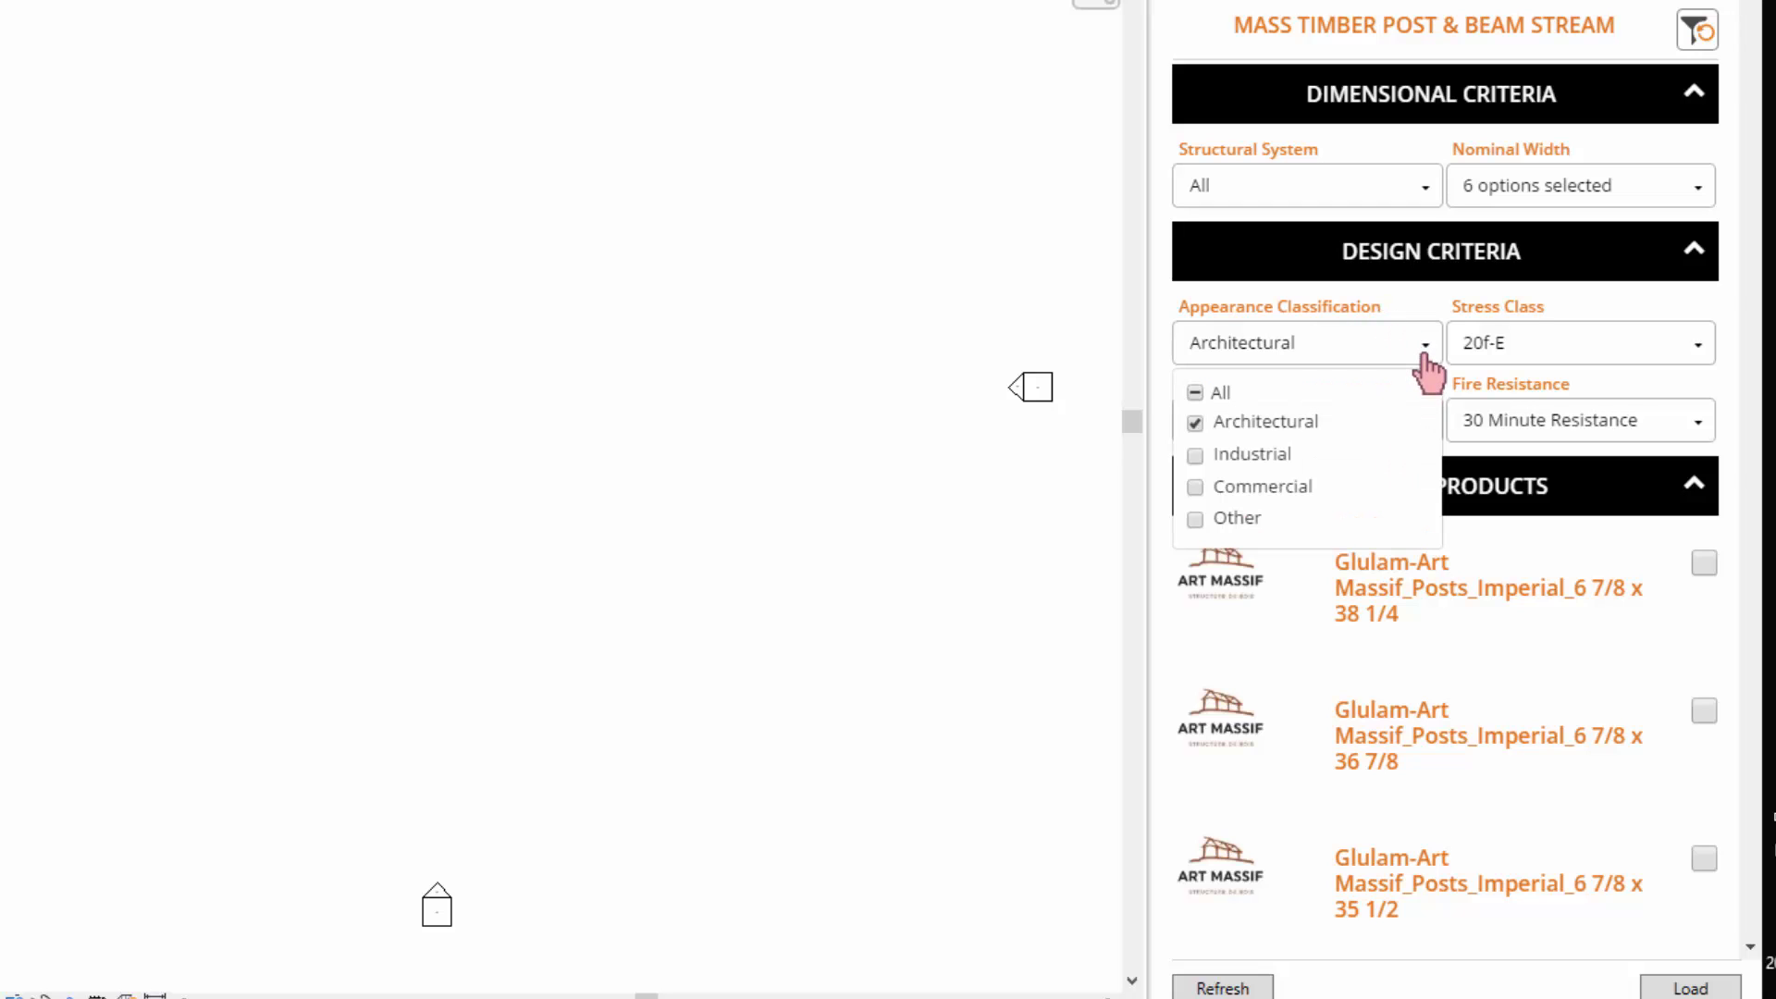
{"action": "mouse_move", "coordinate": [1427, 372]}
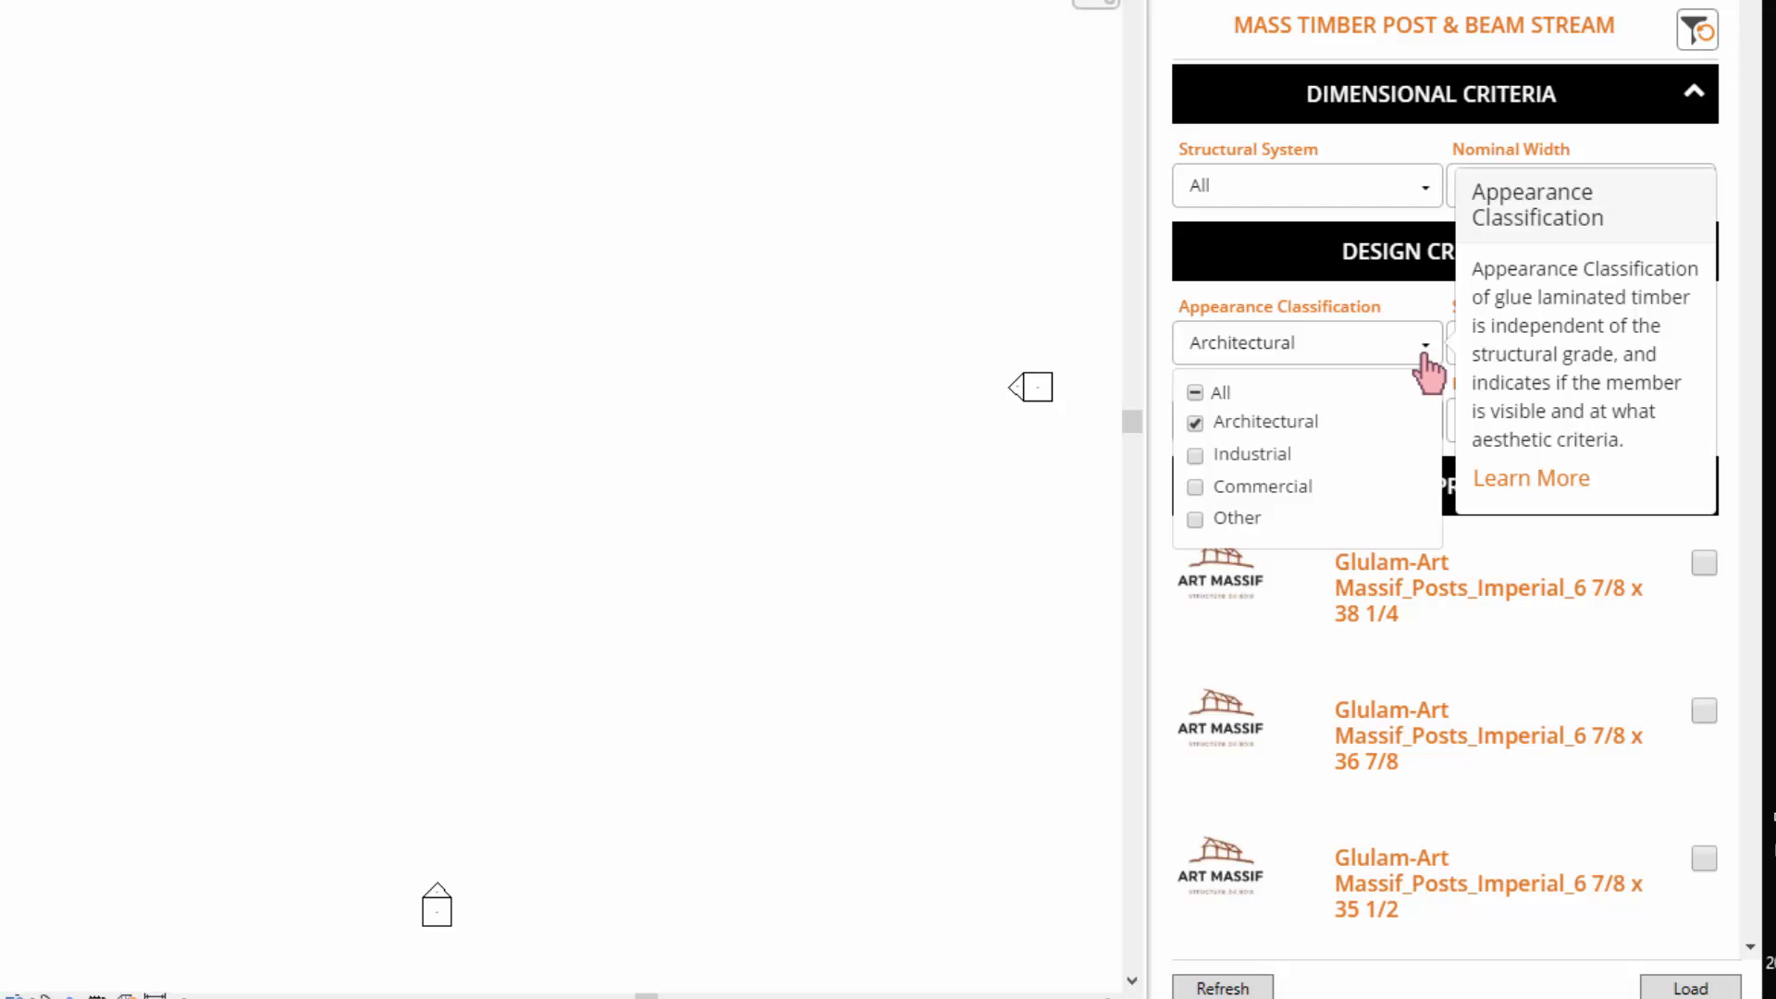
{"action": "left_click", "coordinate": [1423, 357]}
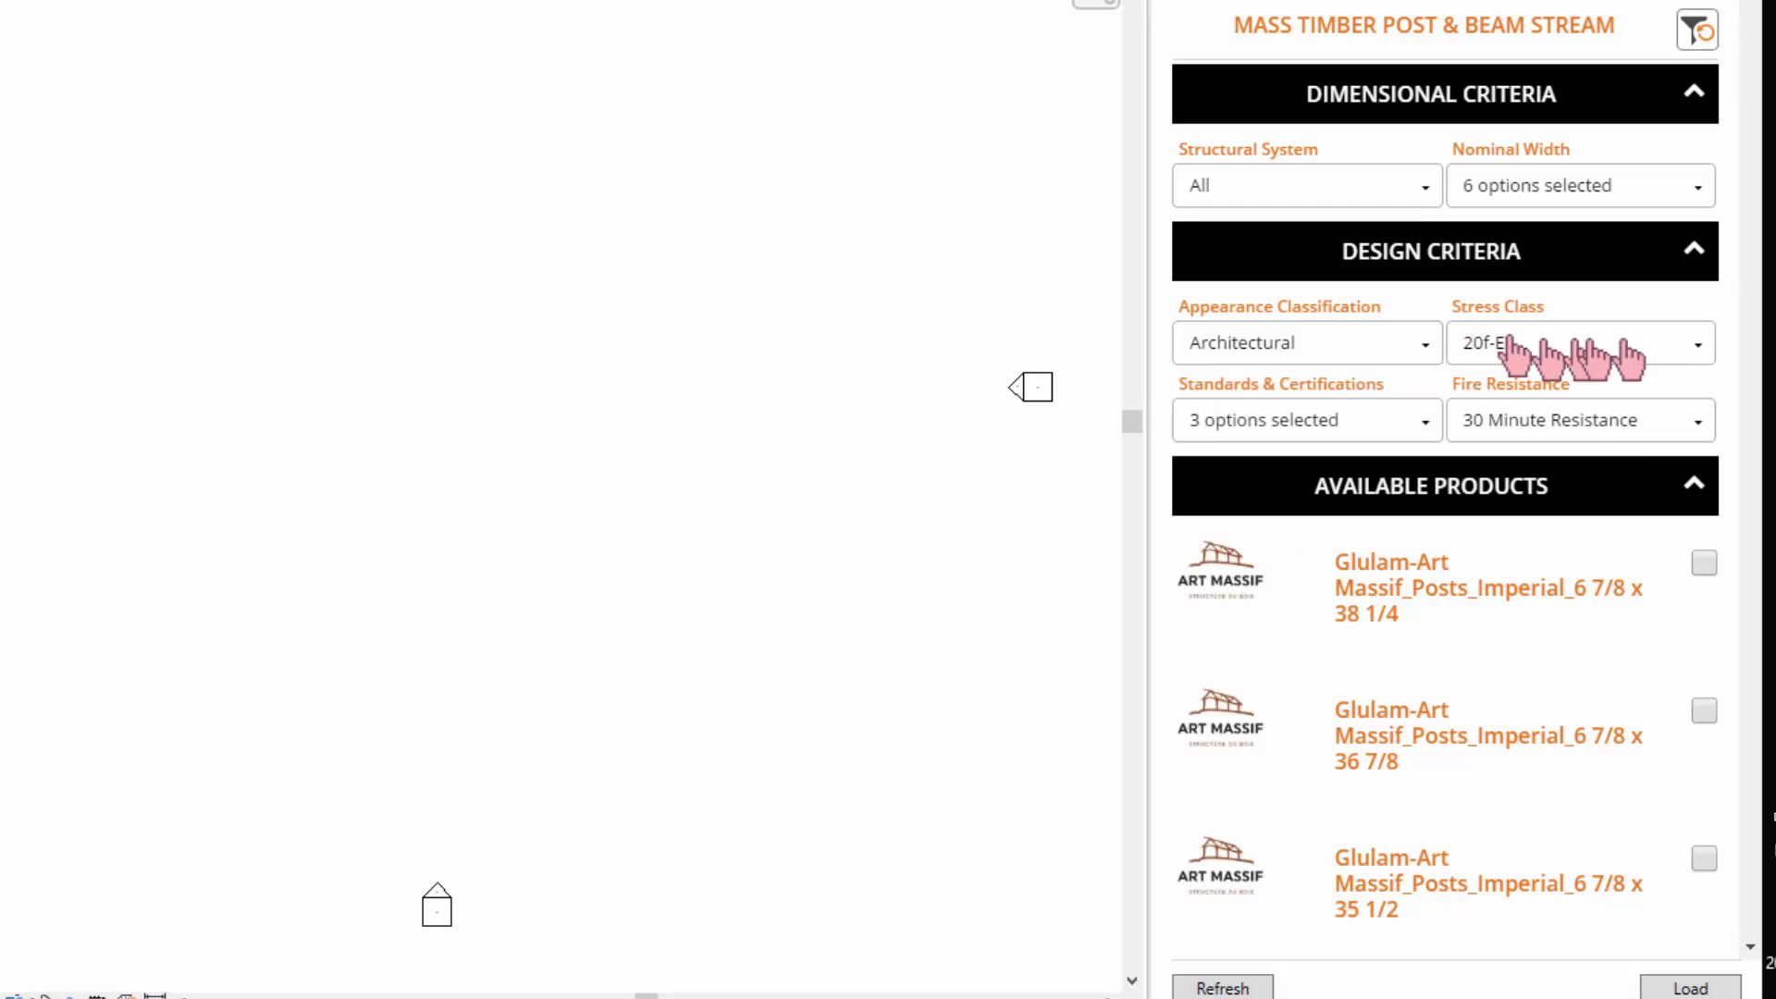
{"action": "left_click", "coordinate": [1692, 356]}
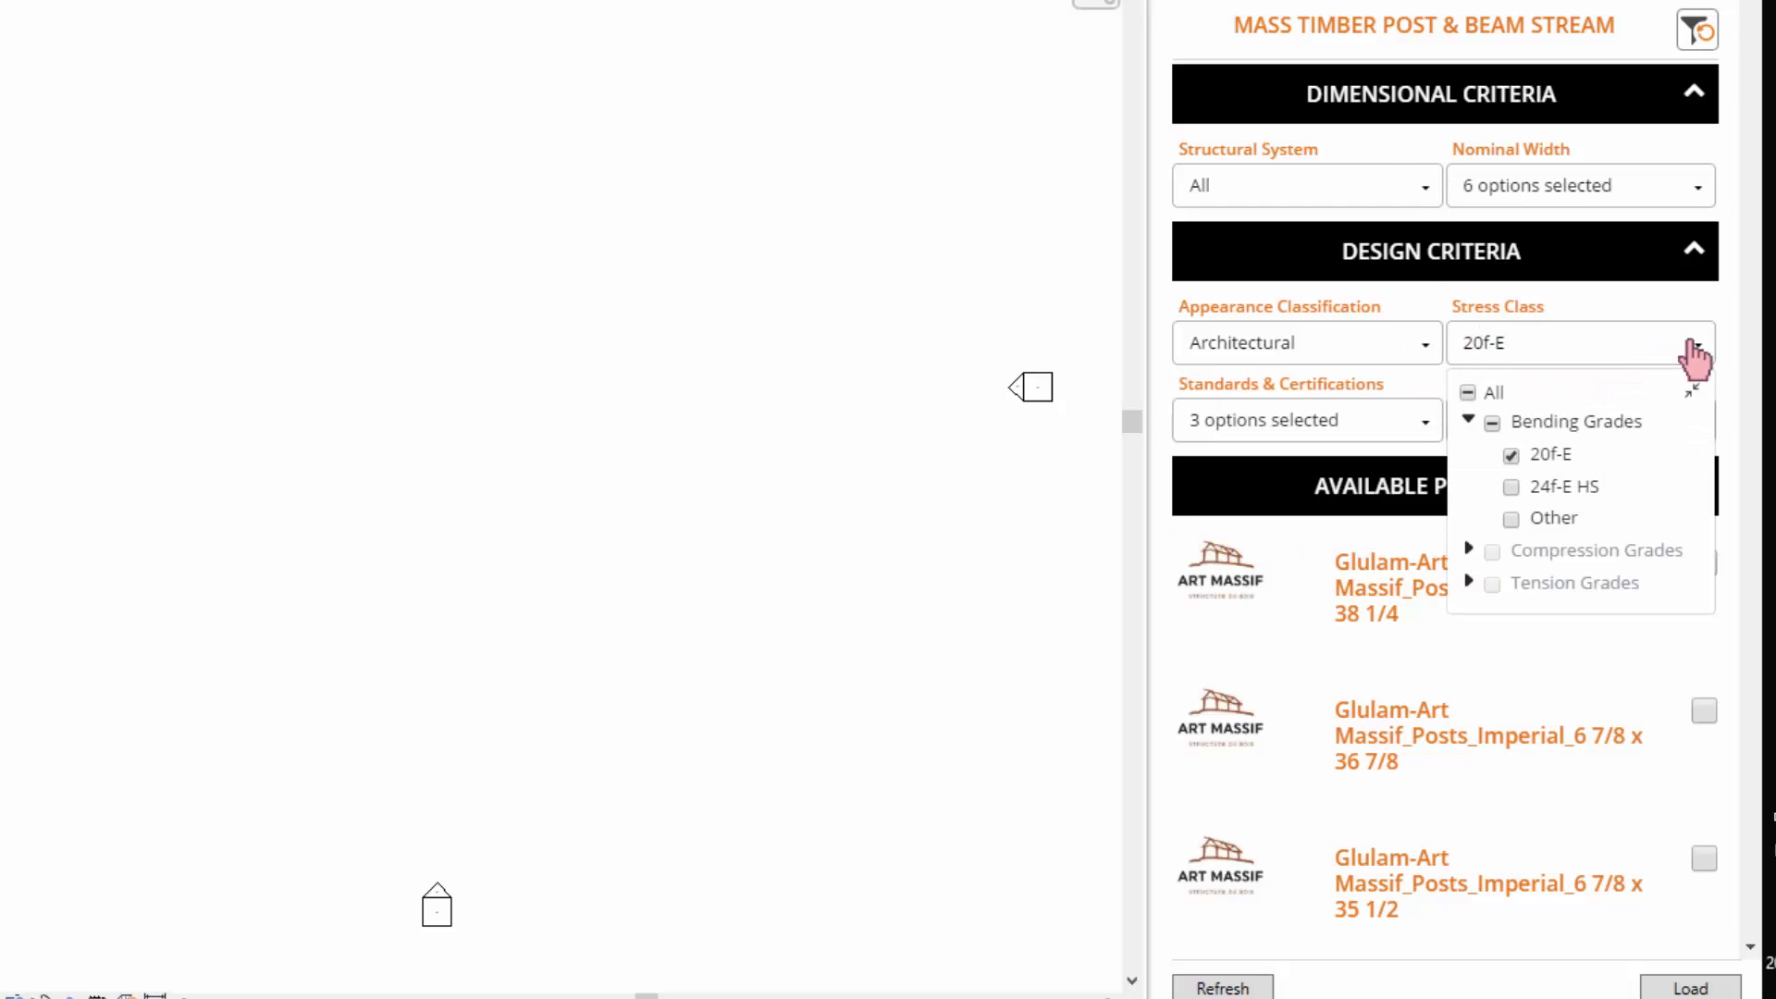
{"action": "mouse_move", "coordinate": [1695, 358]}
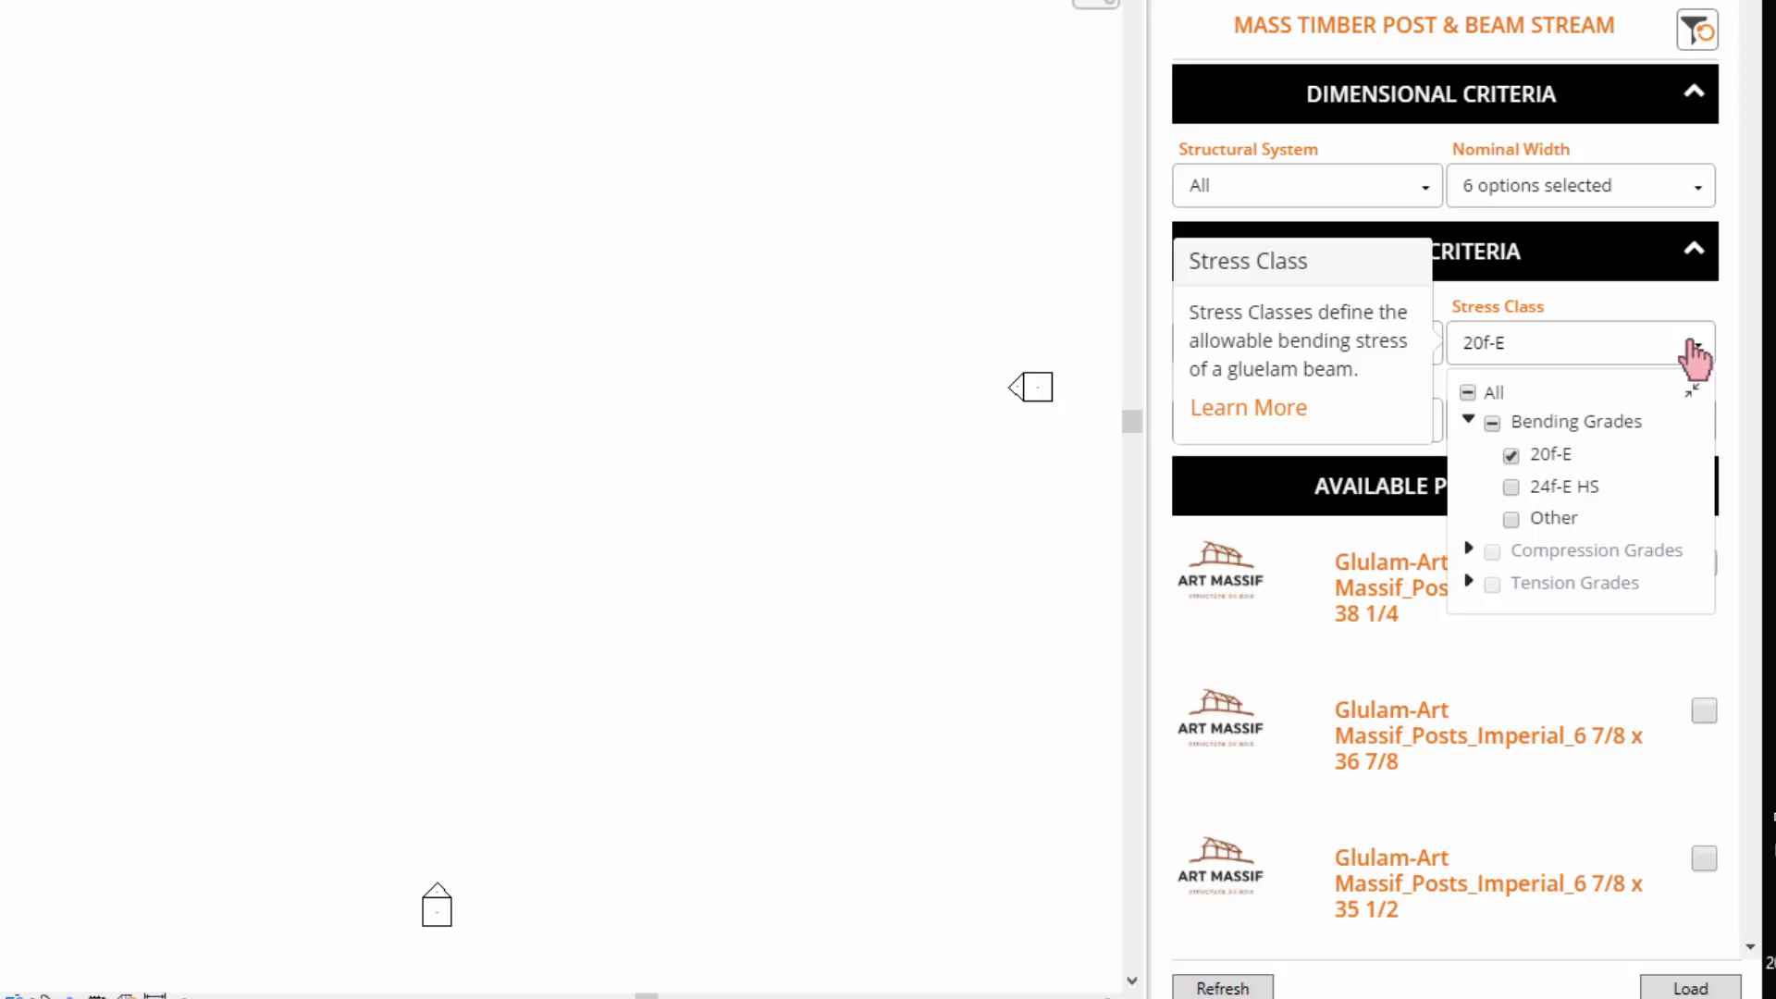
{"action": "left_click", "coordinate": [1695, 358]}
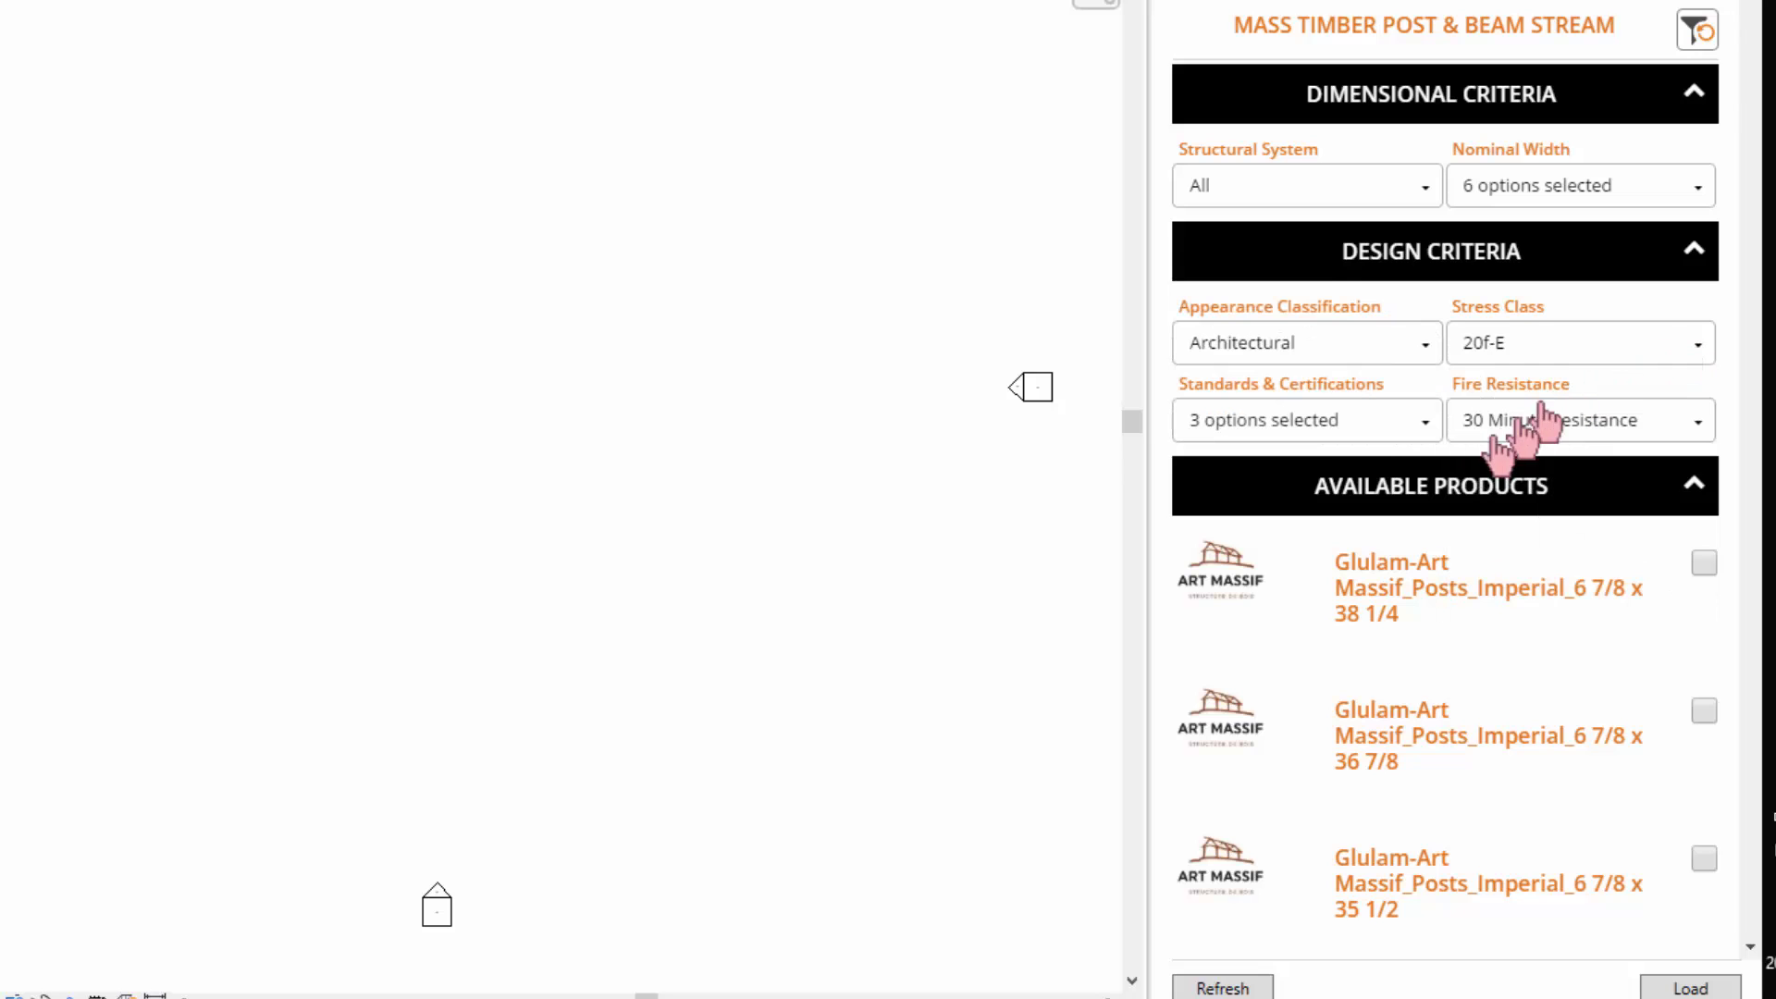
Step: Examine the options and descriptions of the Standards & Certifications and Fire Resistance filters
{"action": "left_click", "coordinate": [1424, 423]}
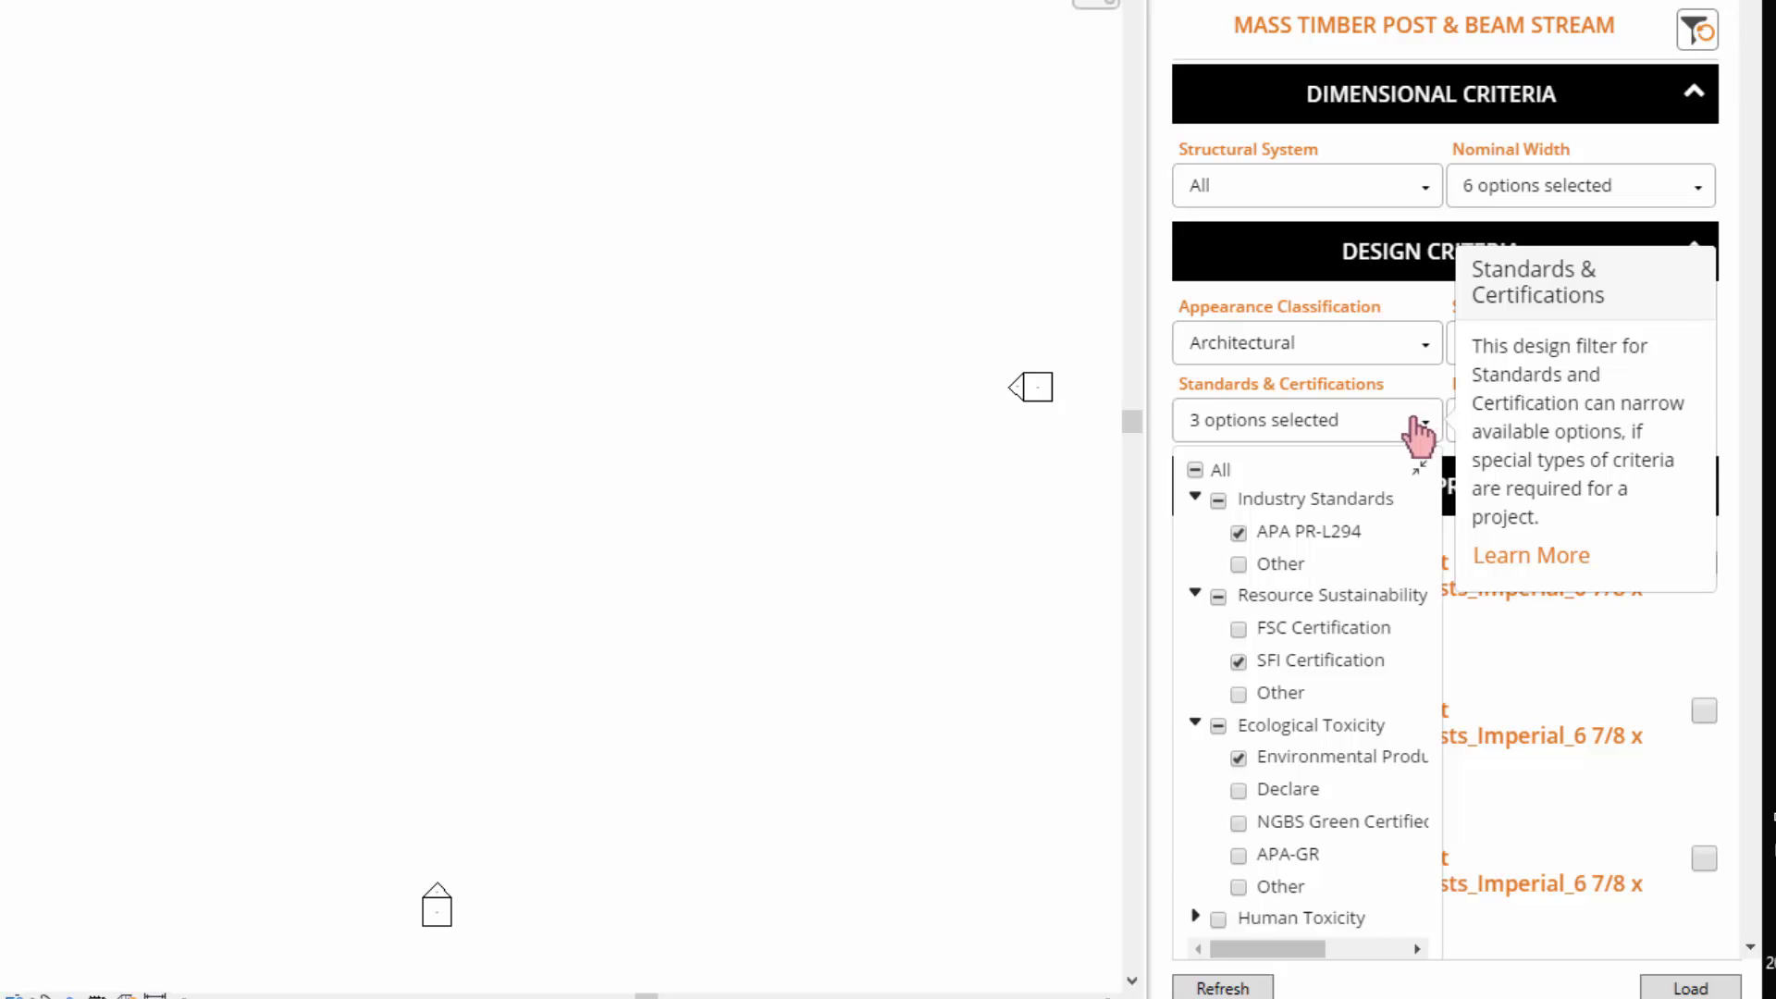
{"action": "left_click", "coordinate": [1424, 431]}
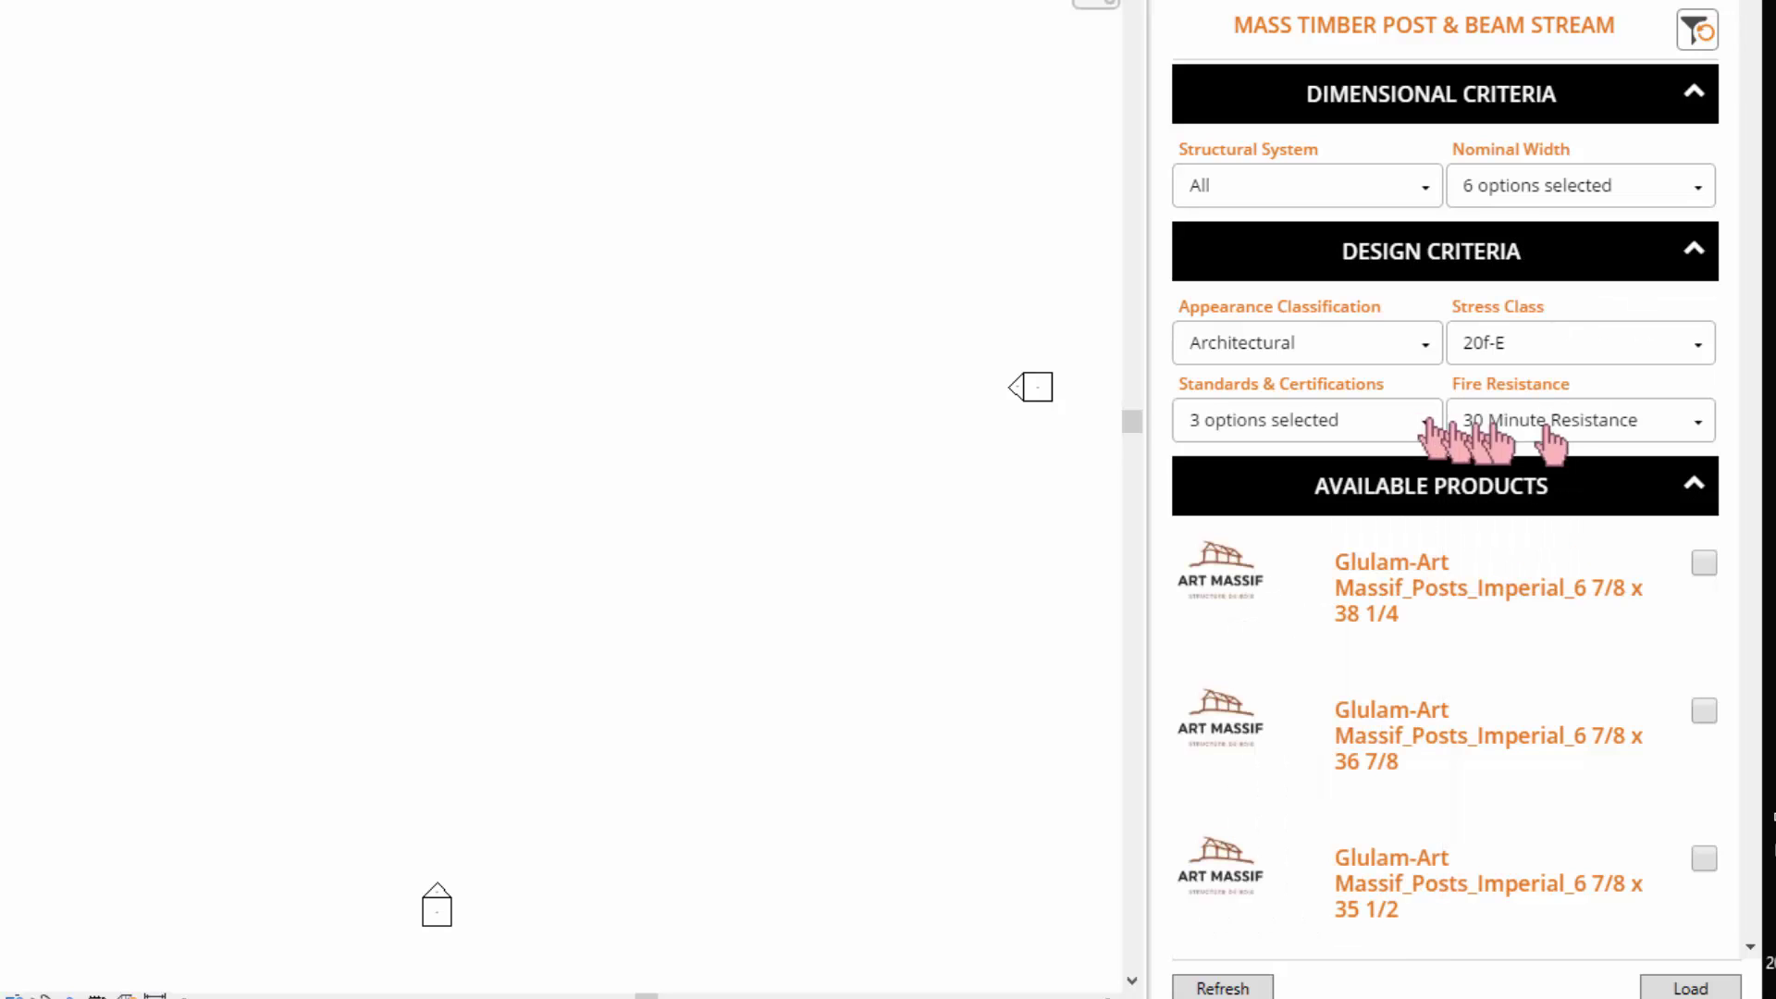
{"action": "left_click", "coordinate": [1692, 431]}
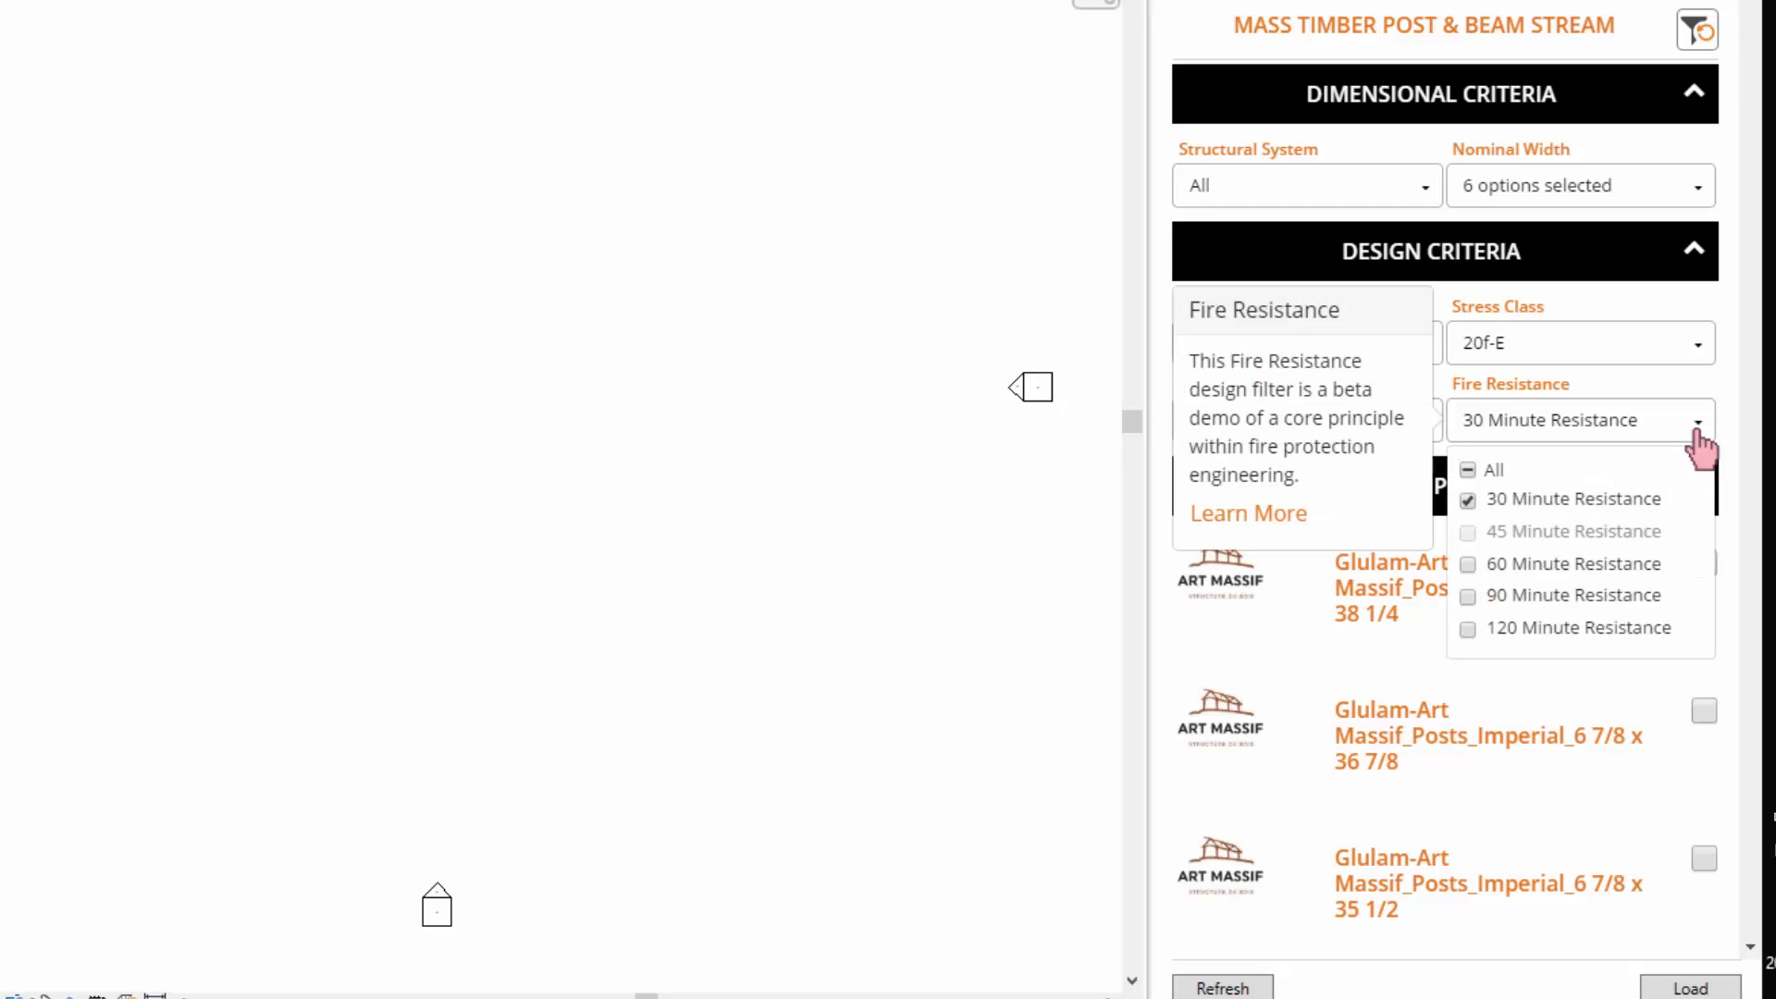
{"action": "left_click", "coordinate": [1659, 421]}
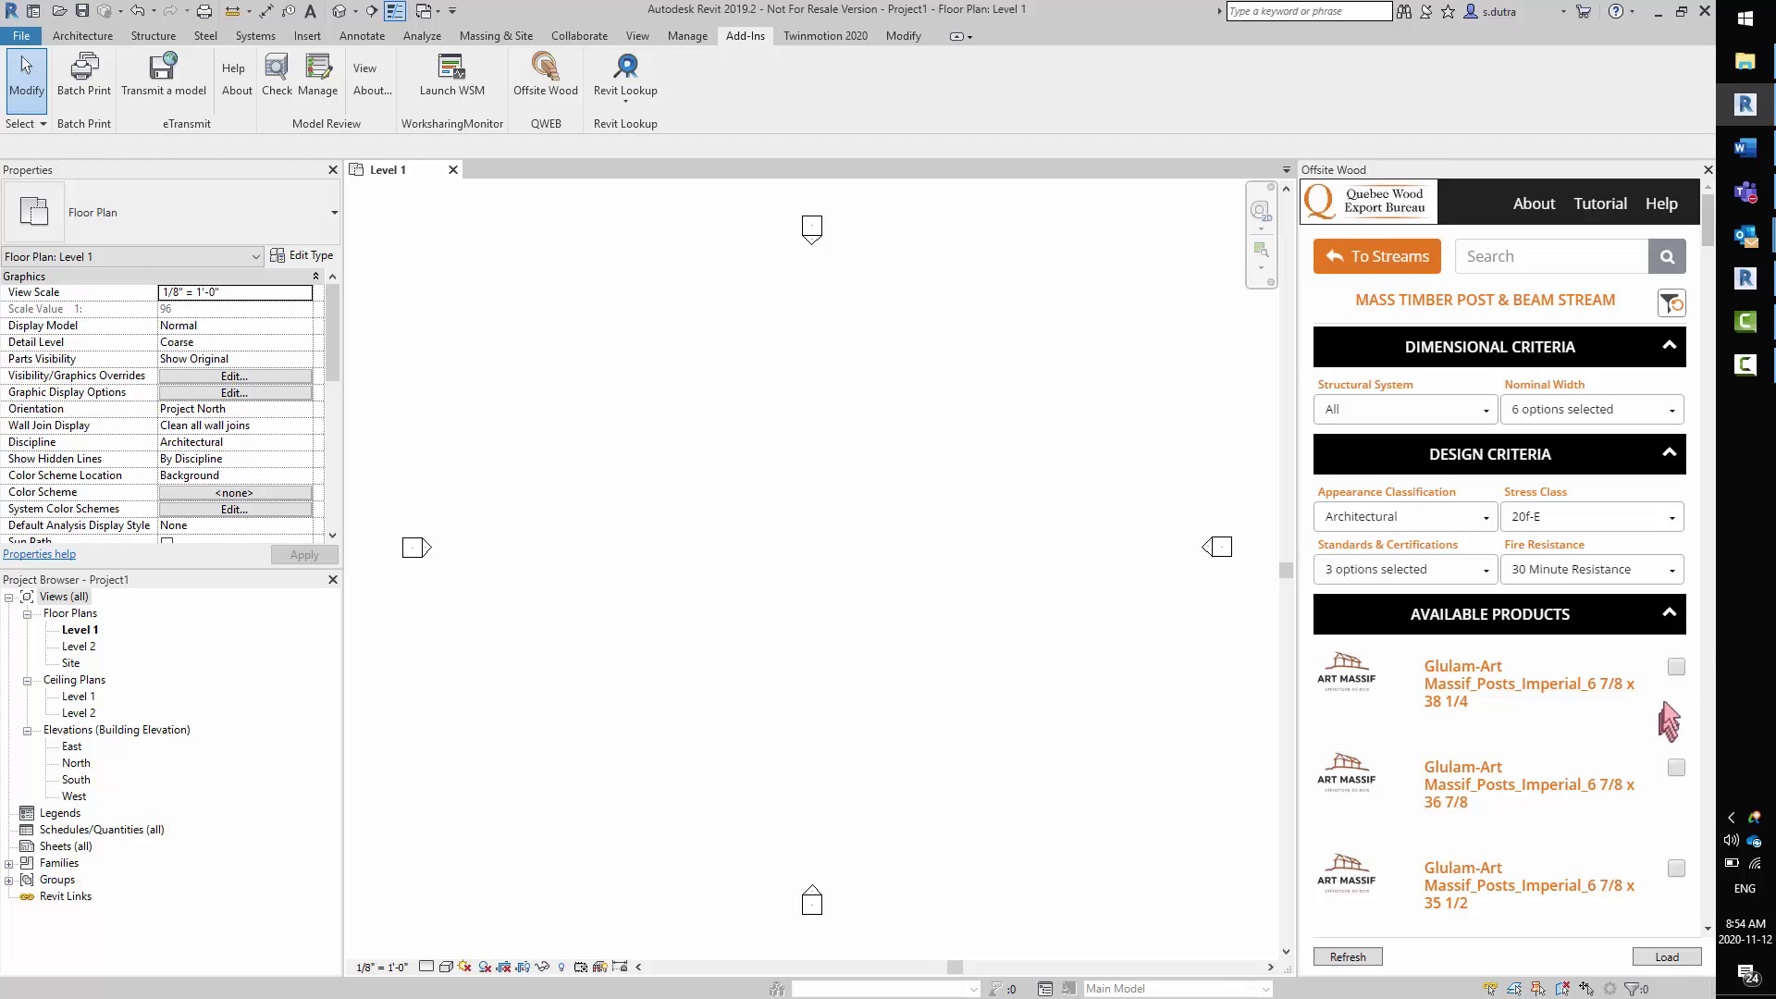
Step: Load the Glulam-Art Massif_Posts_Imperial products 6 7/8 x 38 1/4 and 6 7/8 x 35 1/2 into the project
{"action": "scroll", "coordinate": [1652, 768], "scroll_direction": "down", "scroll_amount": 2}
{"action": "scroll", "coordinate": [1652, 768], "scroll_direction": "up", "scroll_amount": 2}
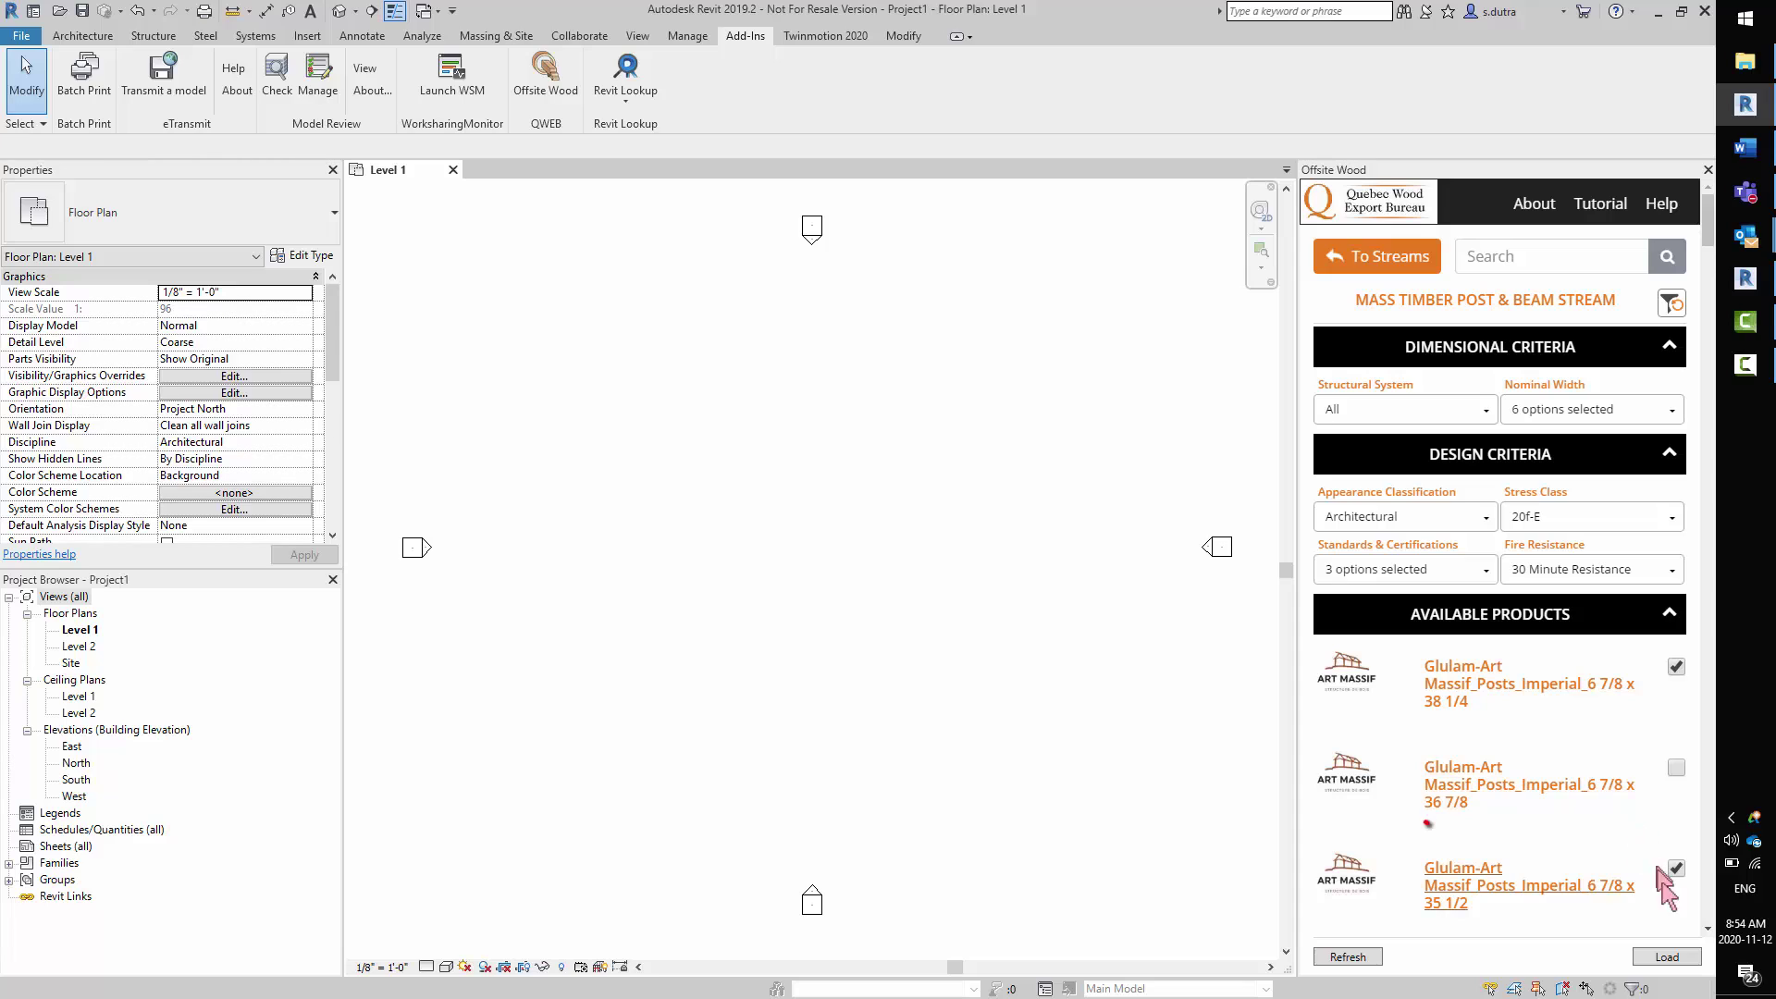
{"action": "left_click", "coordinate": [1668, 957]}
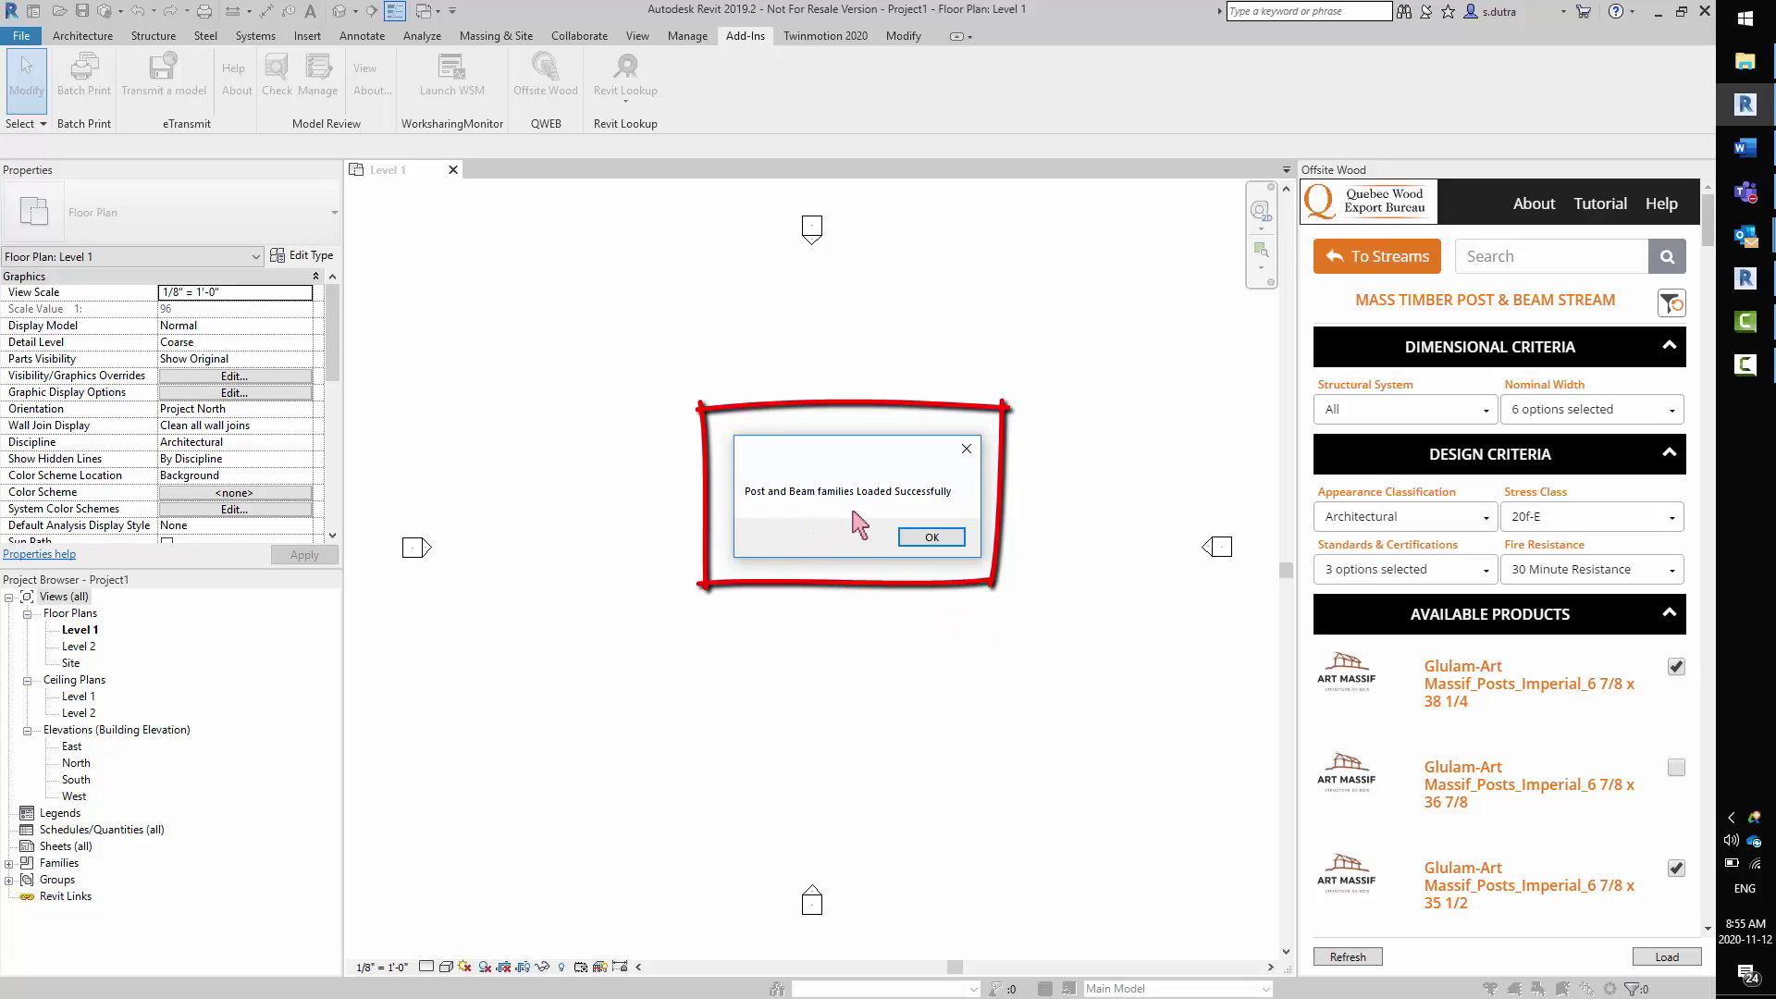
{"action": "left_click", "coordinate": [932, 538]}
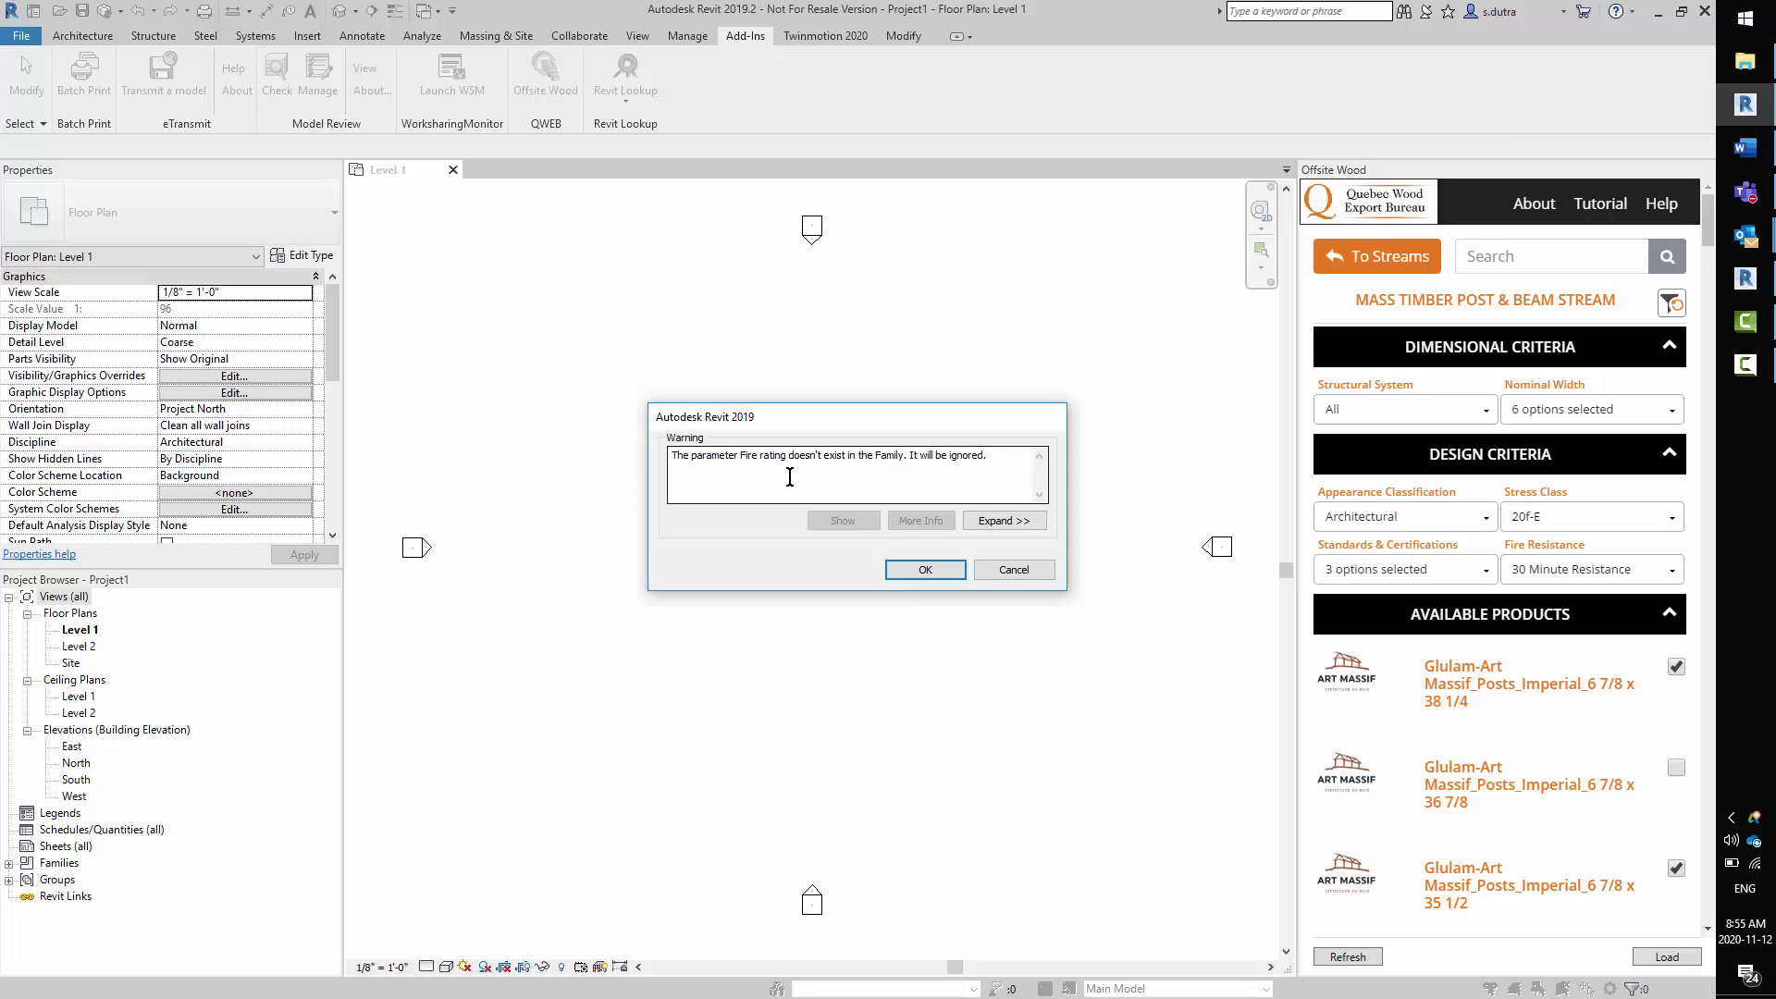
{"action": "left_click", "coordinate": [925, 570]}
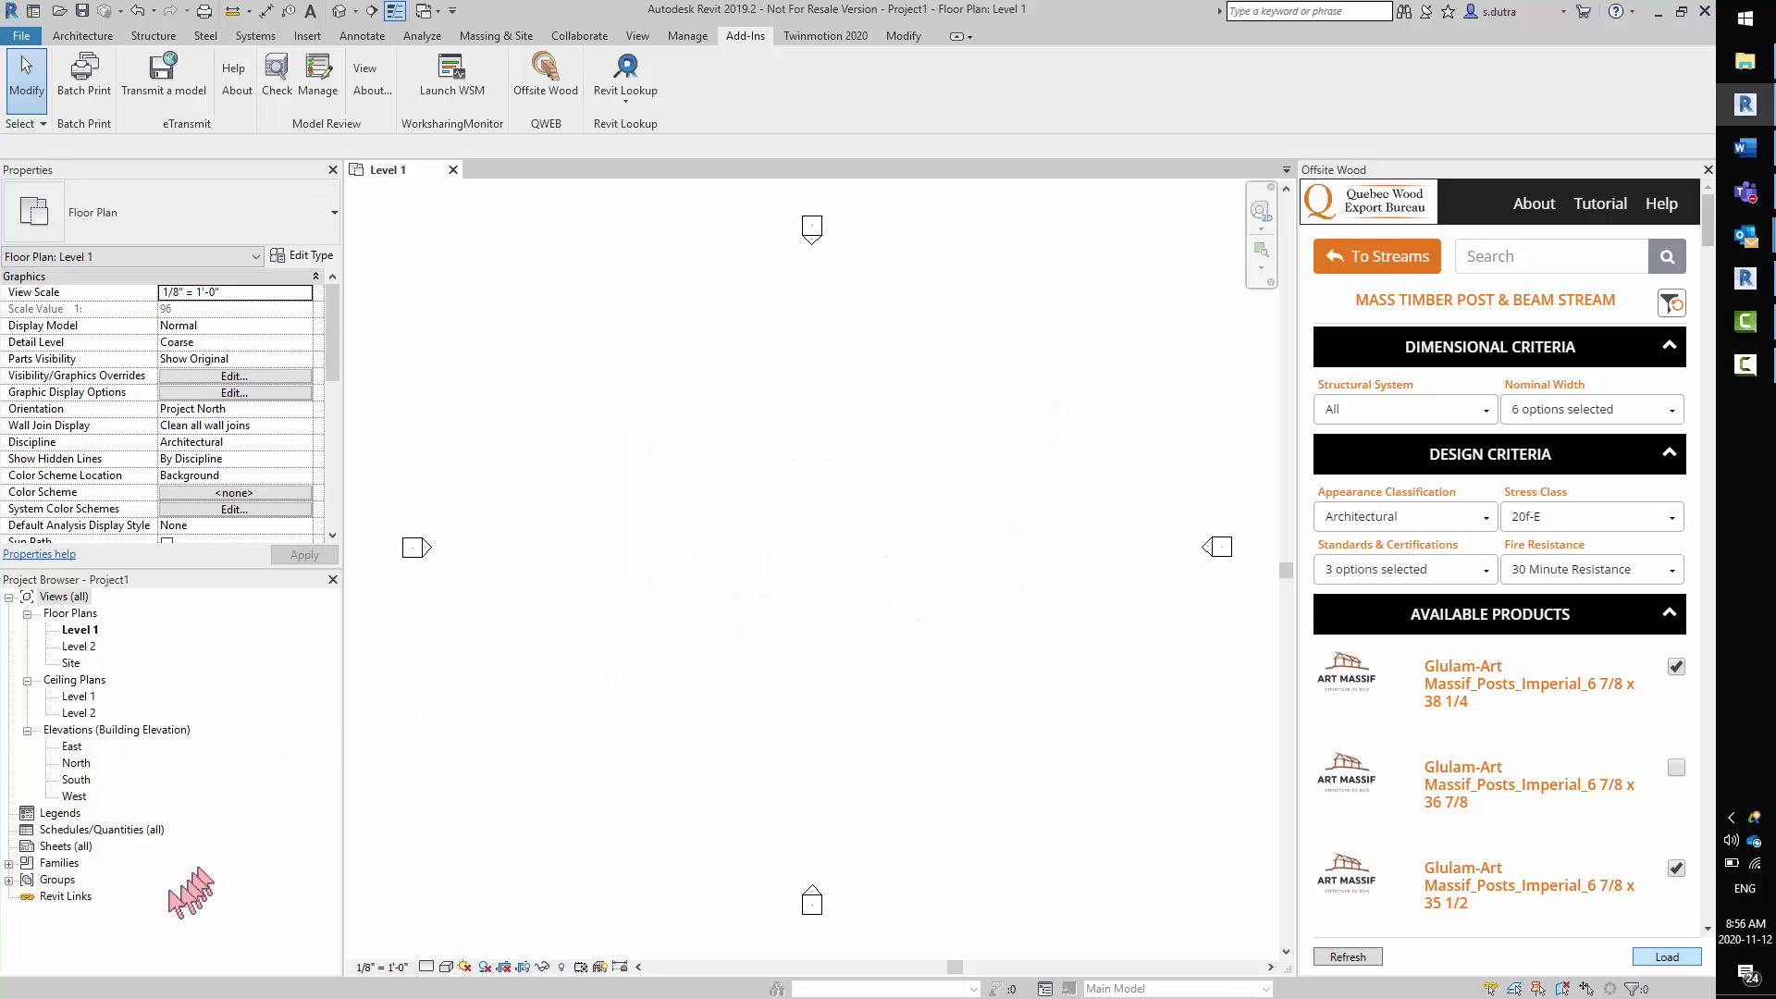
Step: Locate the loaded Glulam-Art Massif_Posts_Imperial types among the project's structural column families and view the commands available for the 6 7/8 x 35 1/2 type
{"action": "left_click", "coordinate": [9, 863]}
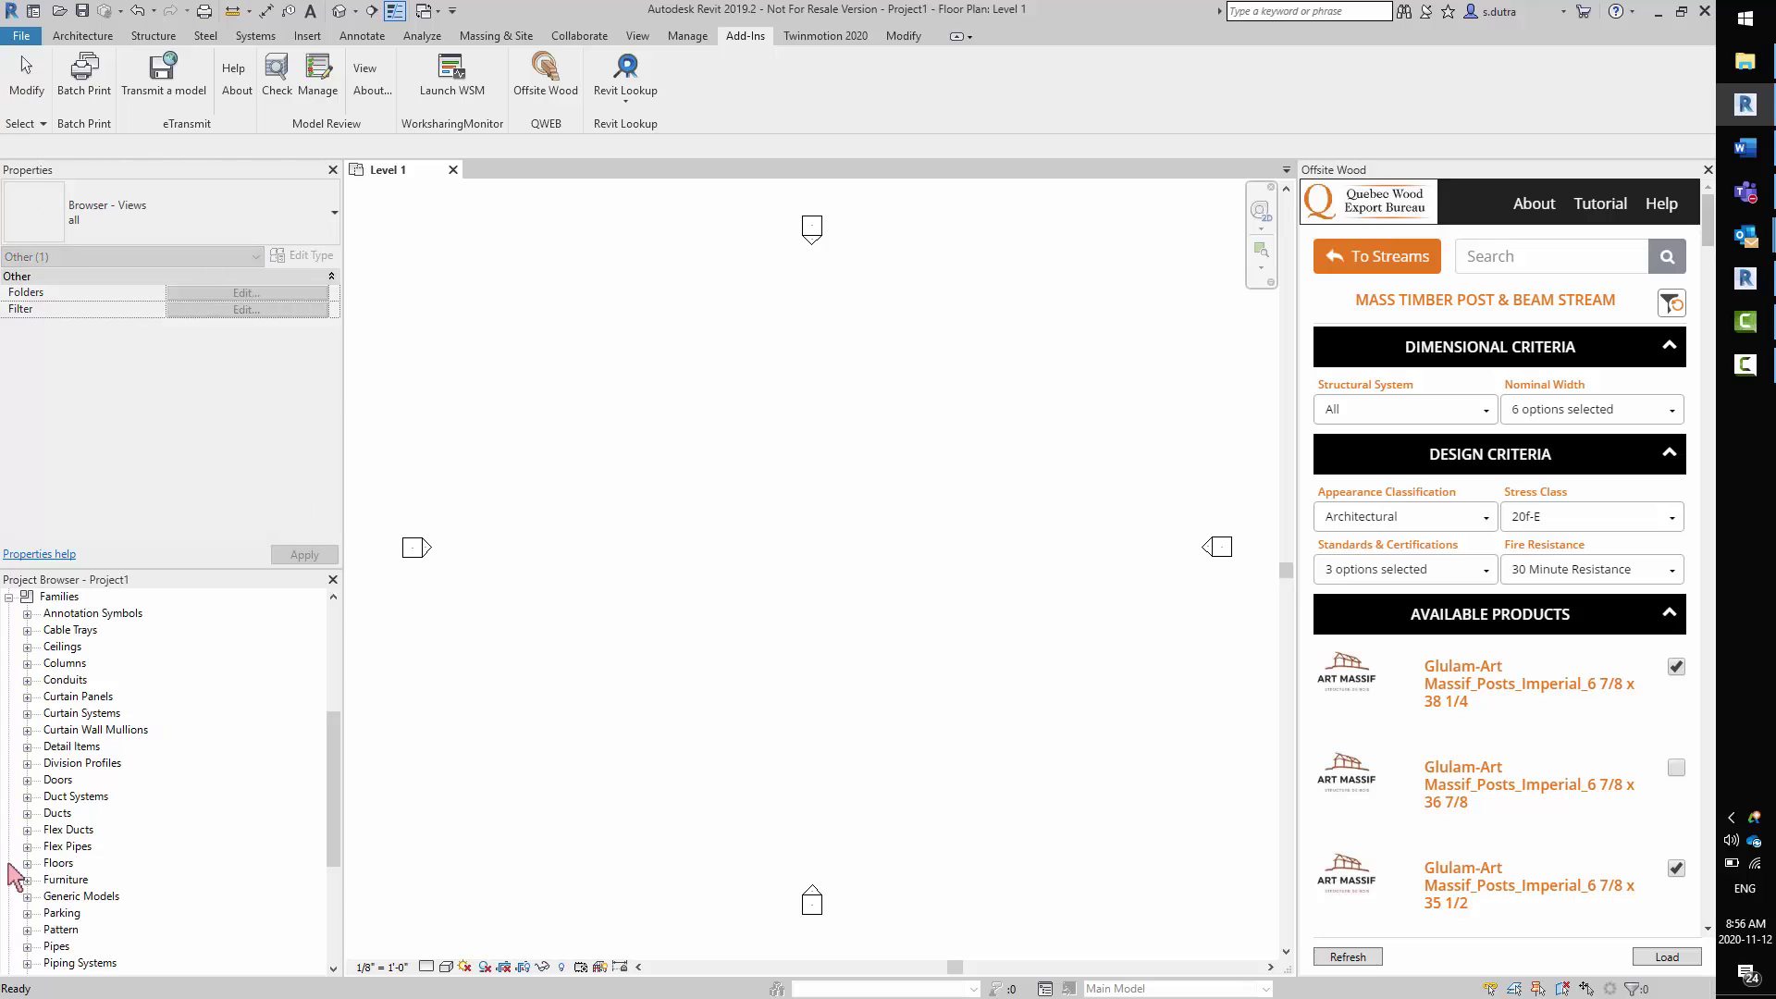
{"action": "scroll", "coordinate": [179, 832], "scroll_direction": "down", "scroll_amount": 8}
{"action": "scroll", "coordinate": [188, 837], "scroll_direction": "down", "scroll_amount": 2}
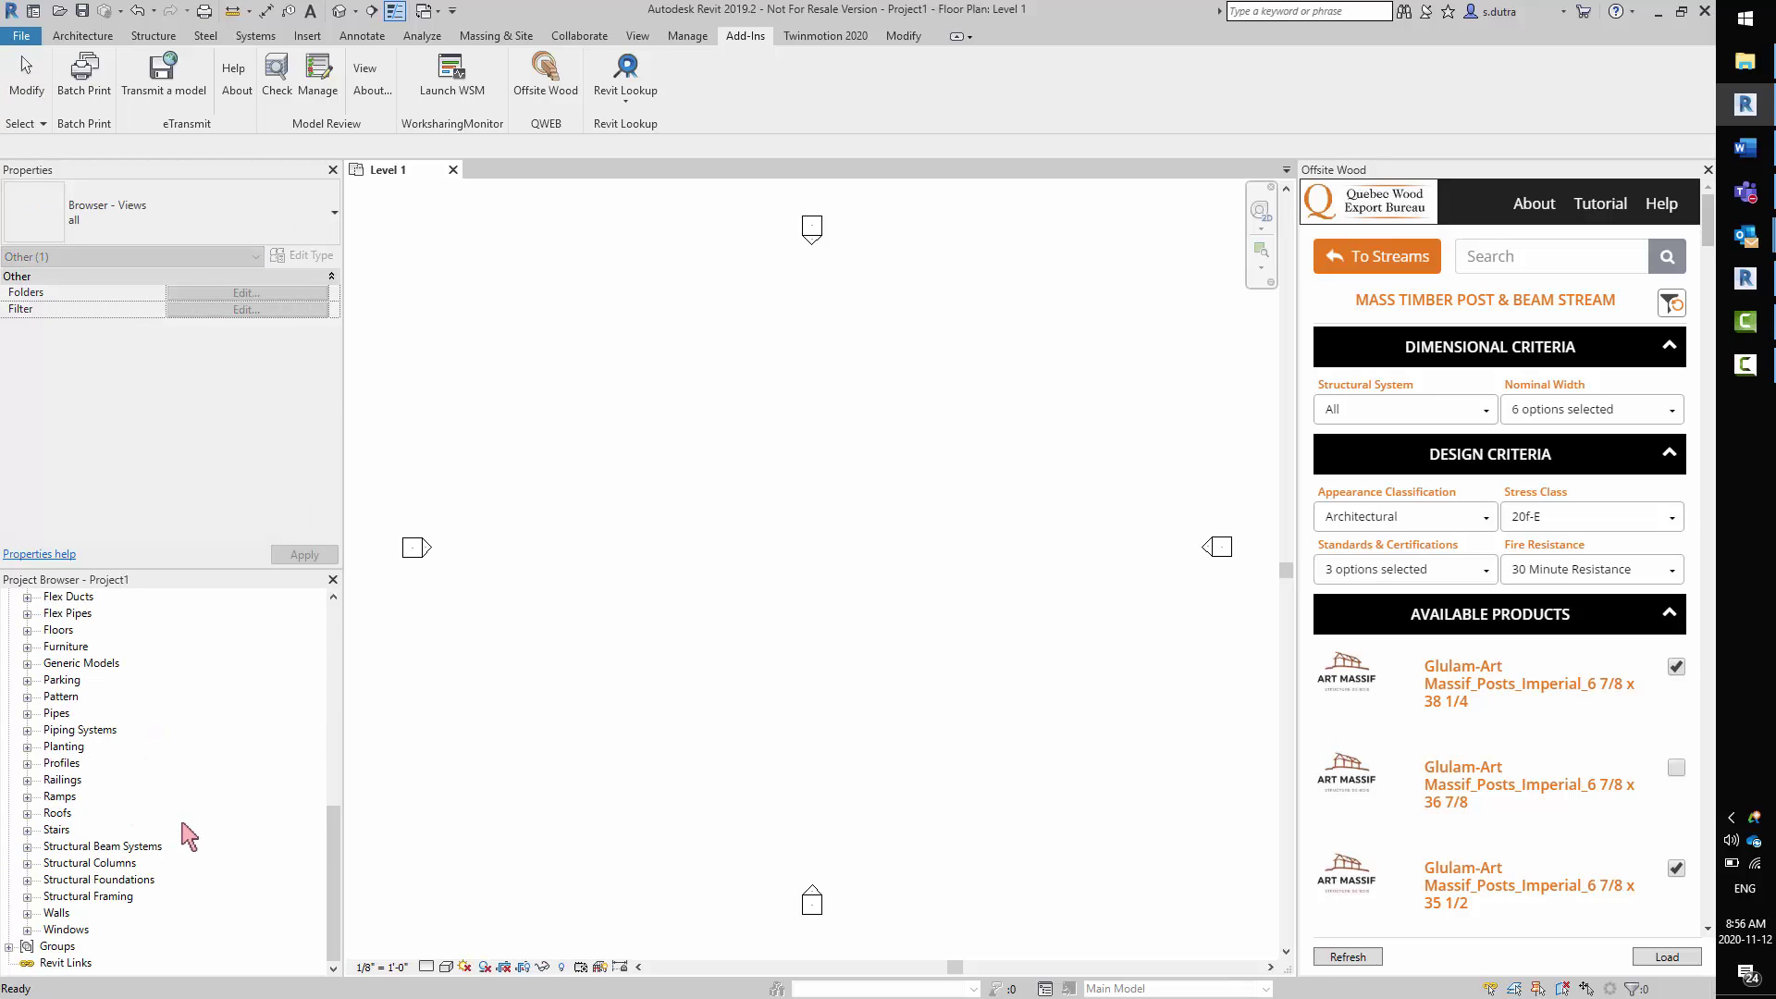
{"action": "left_click", "coordinate": [27, 863]}
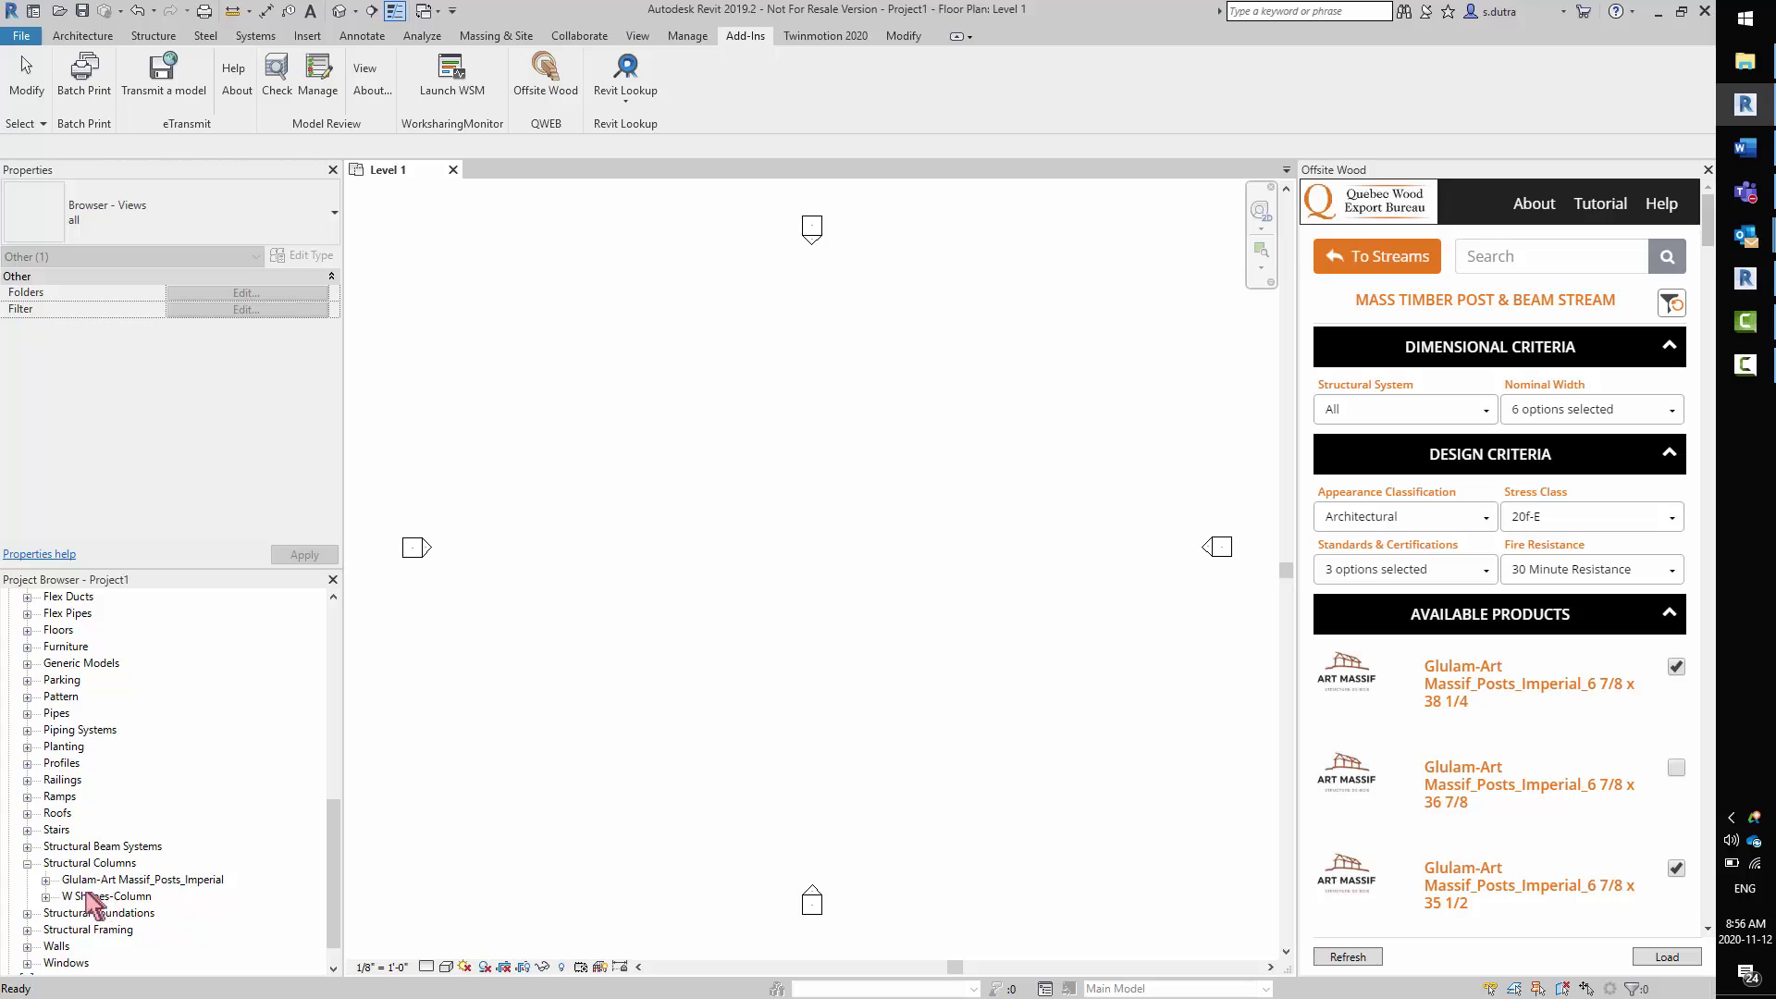
{"action": "left_click", "coordinate": [45, 879]}
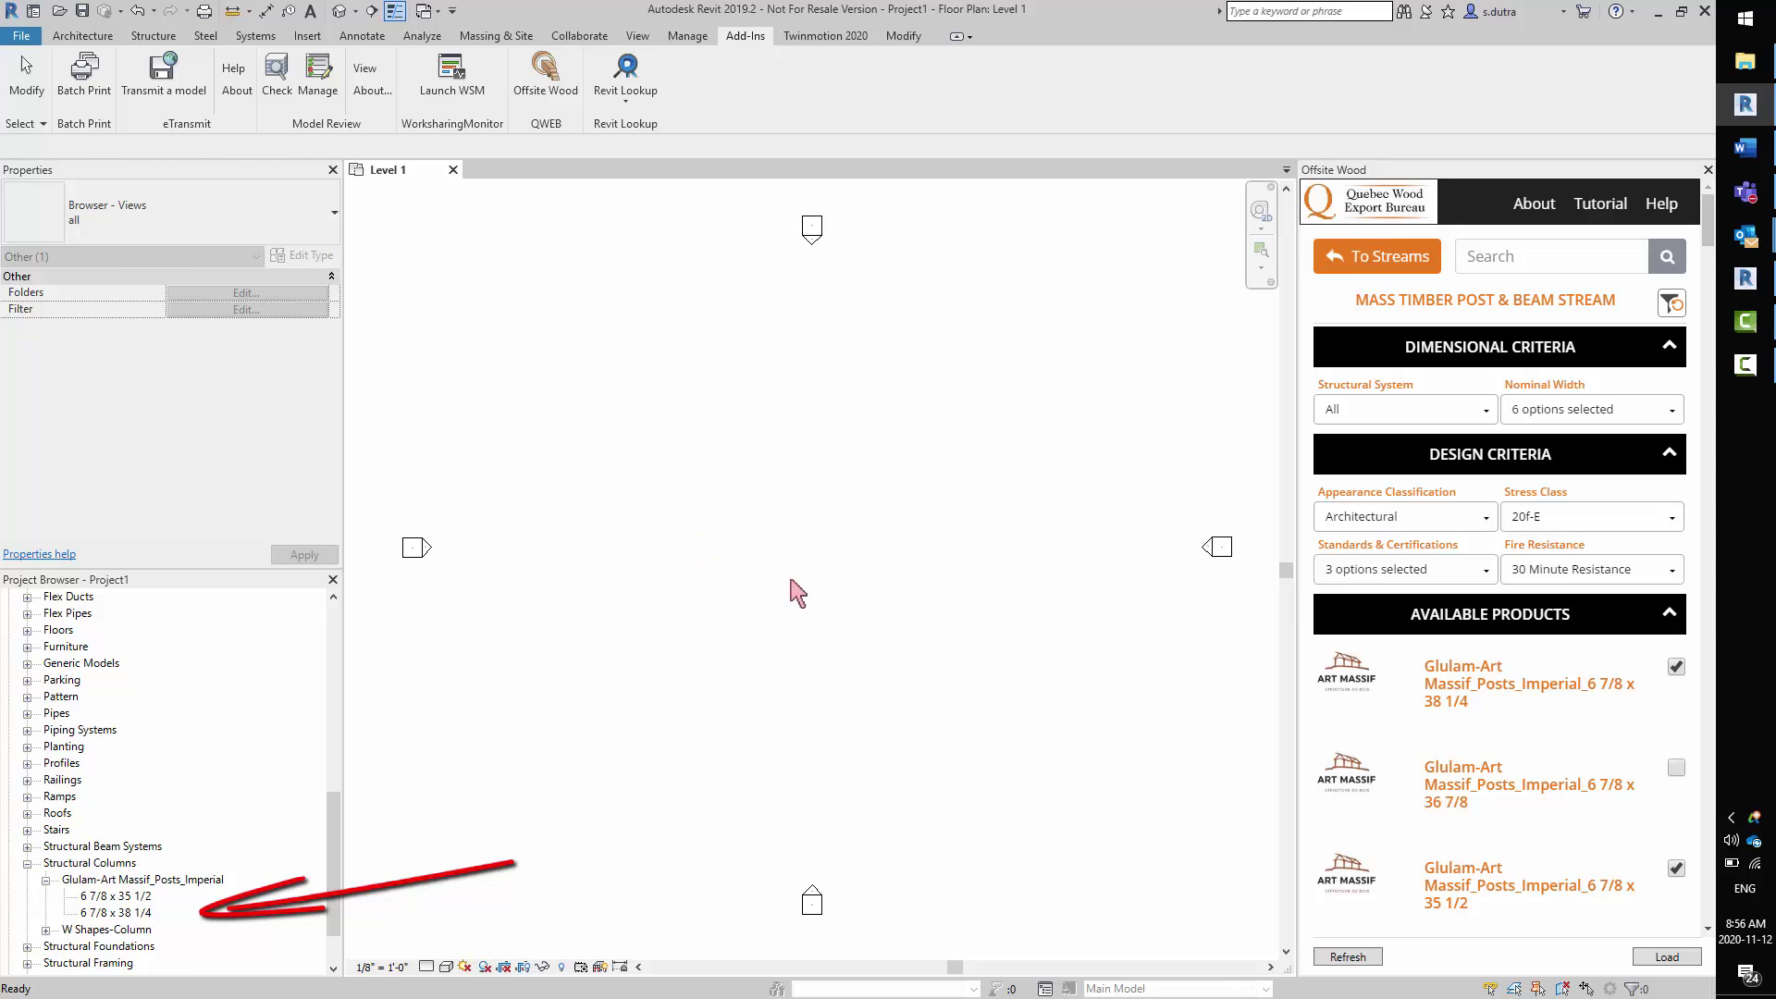
{"action": "left_click", "coordinate": [139, 896]}
{"action": "right_click", "coordinate": [144, 899]}
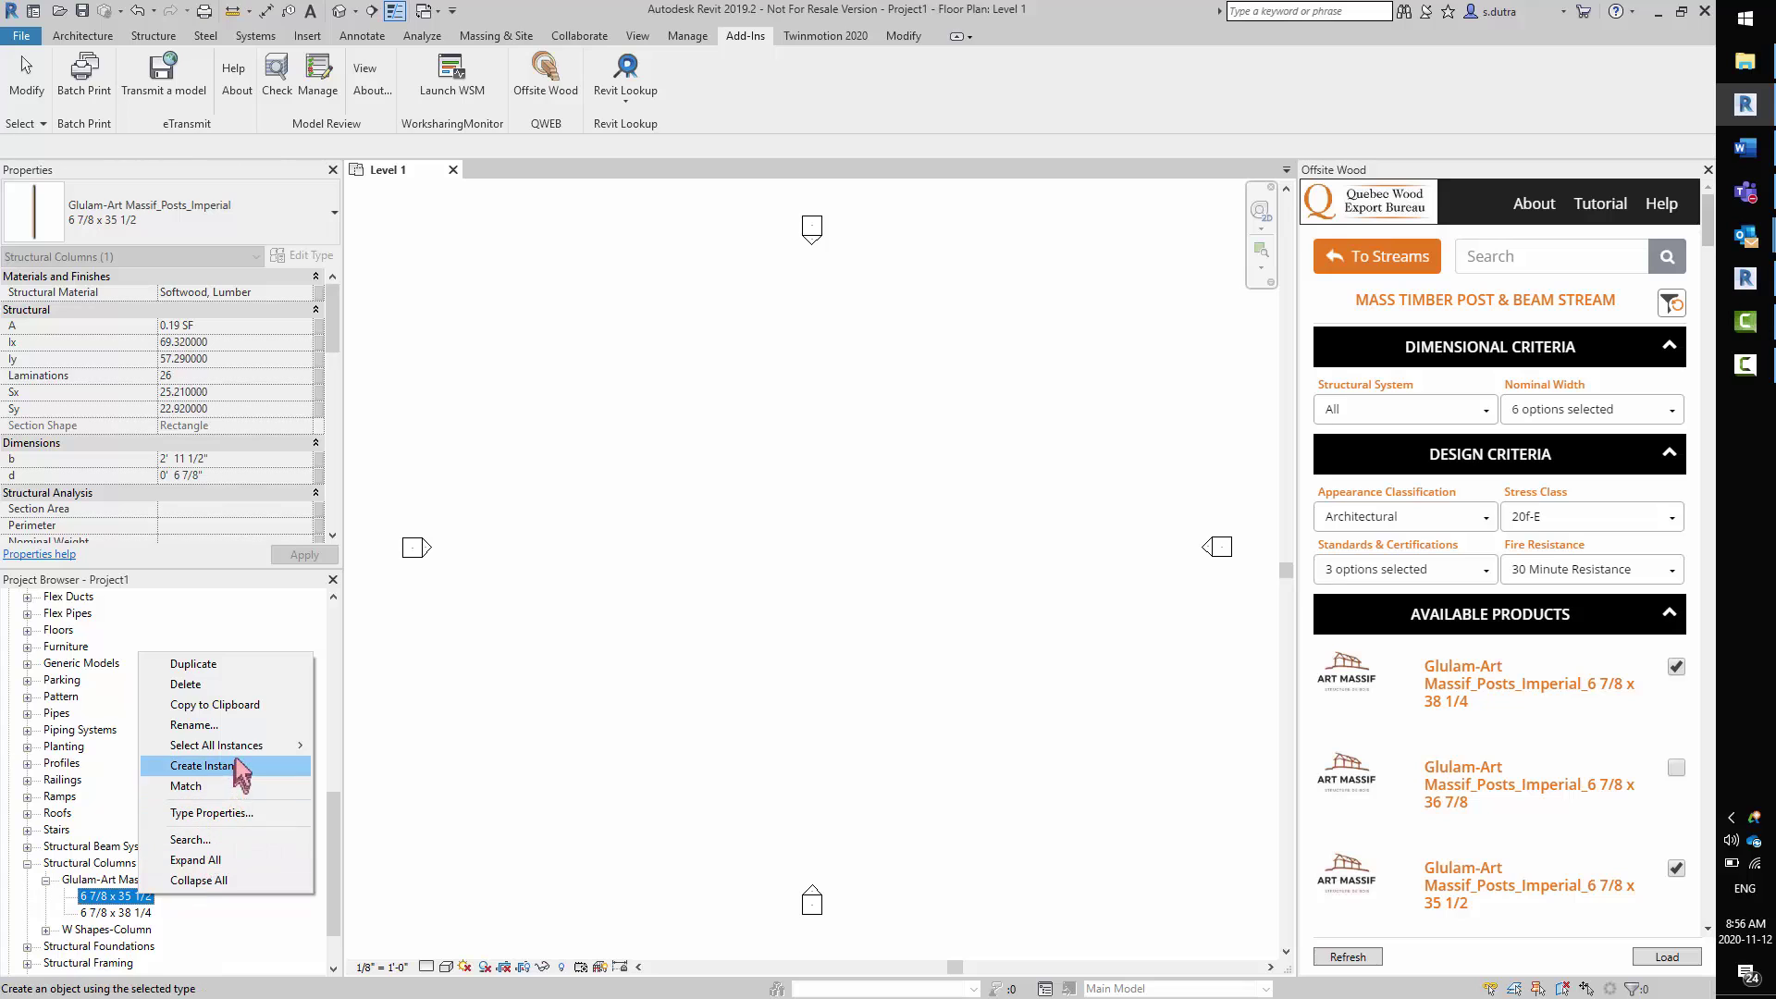
Step: Start placing a vertical structural column and open the list of available column types
{"action": "left_click", "coordinate": [85, 37]}
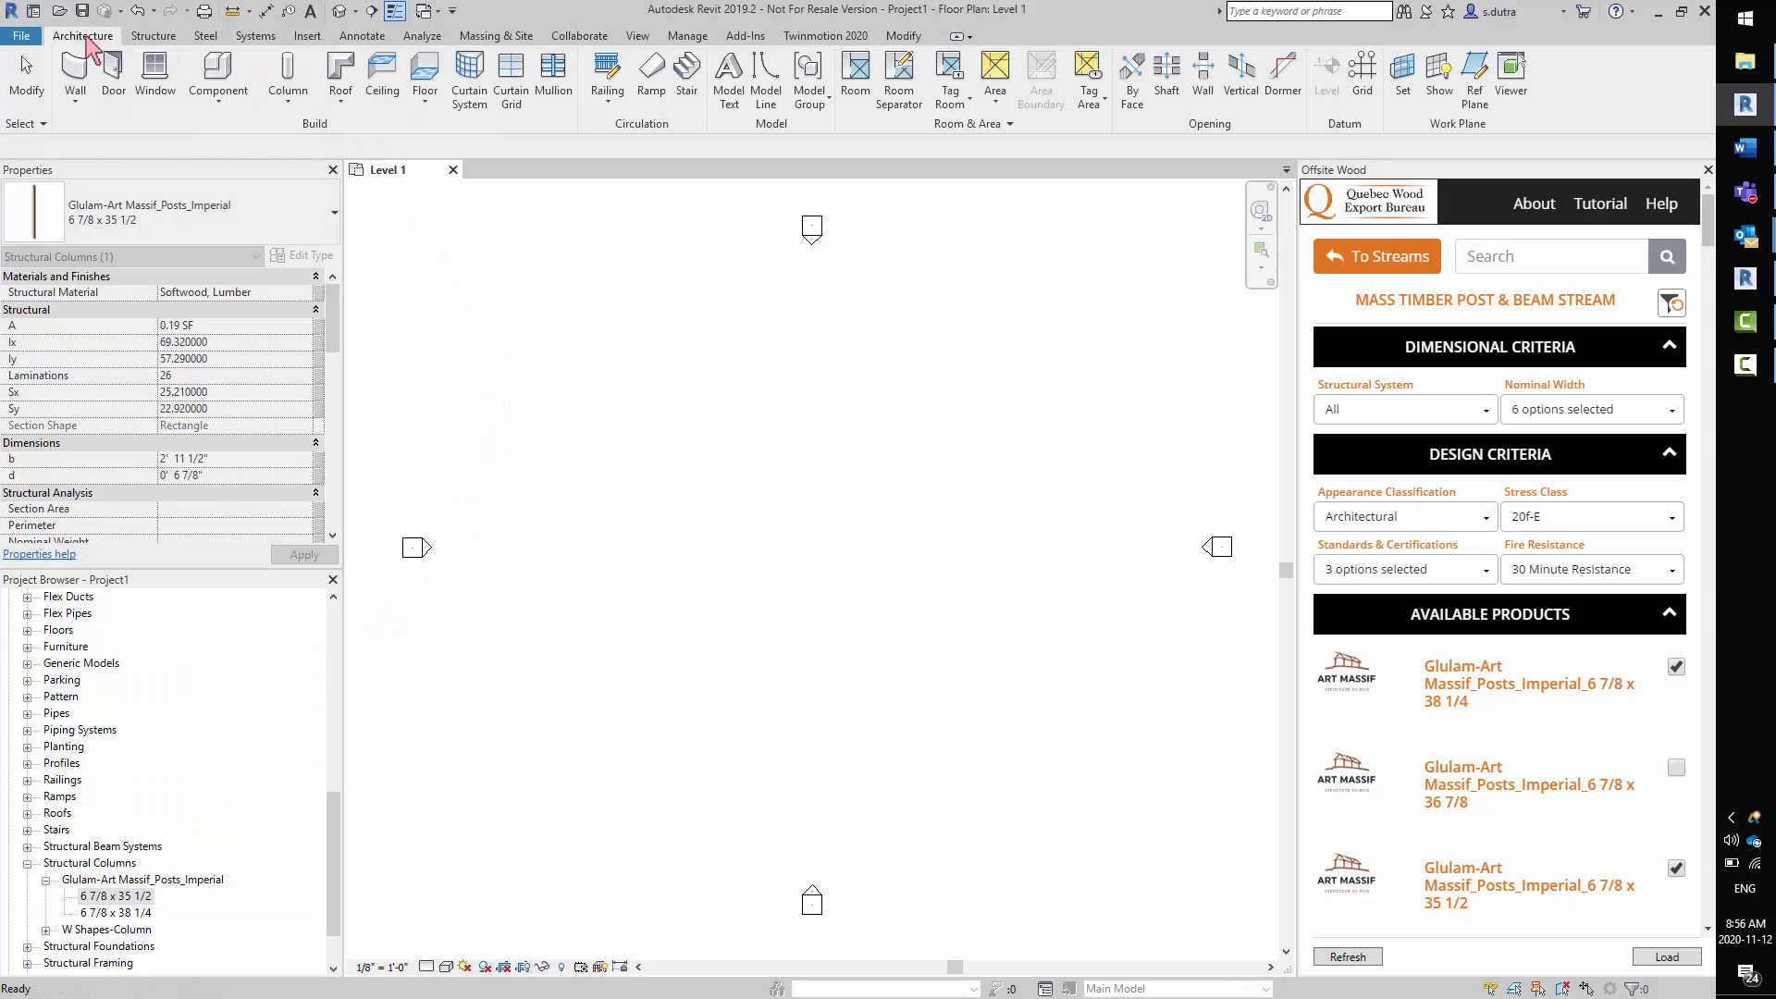
{"action": "left_click", "coordinate": [288, 98]}
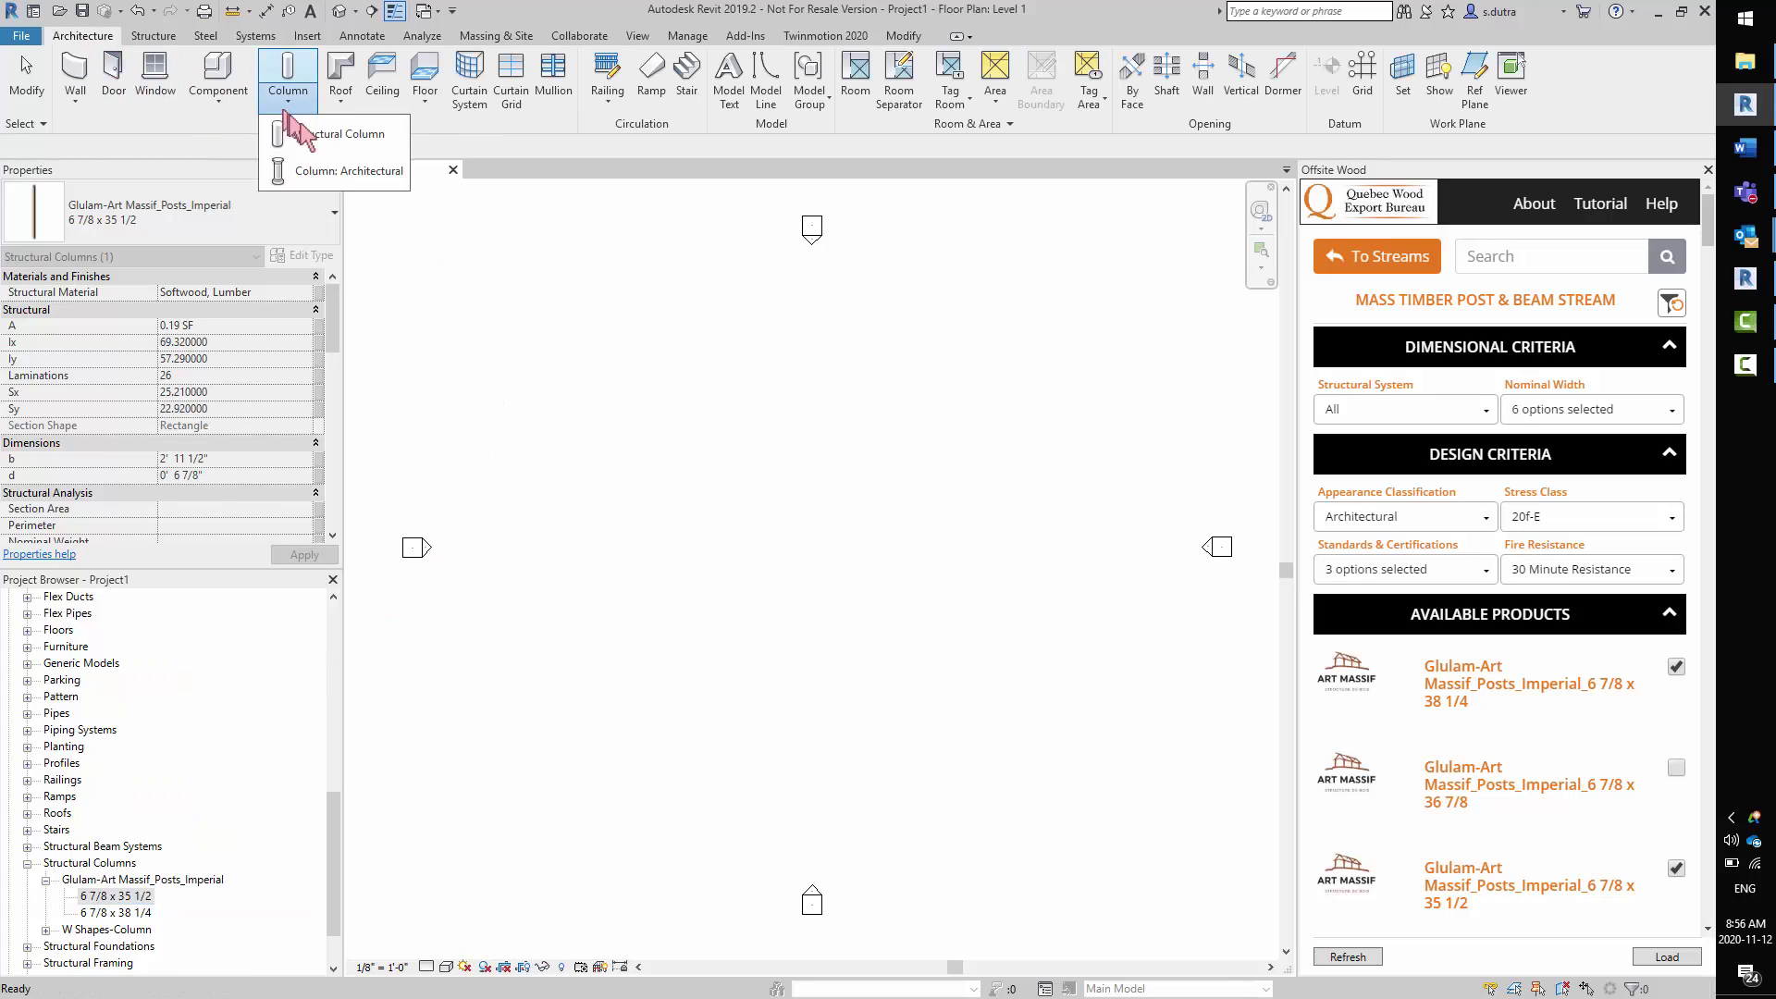
{"action": "left_click", "coordinate": [344, 132]}
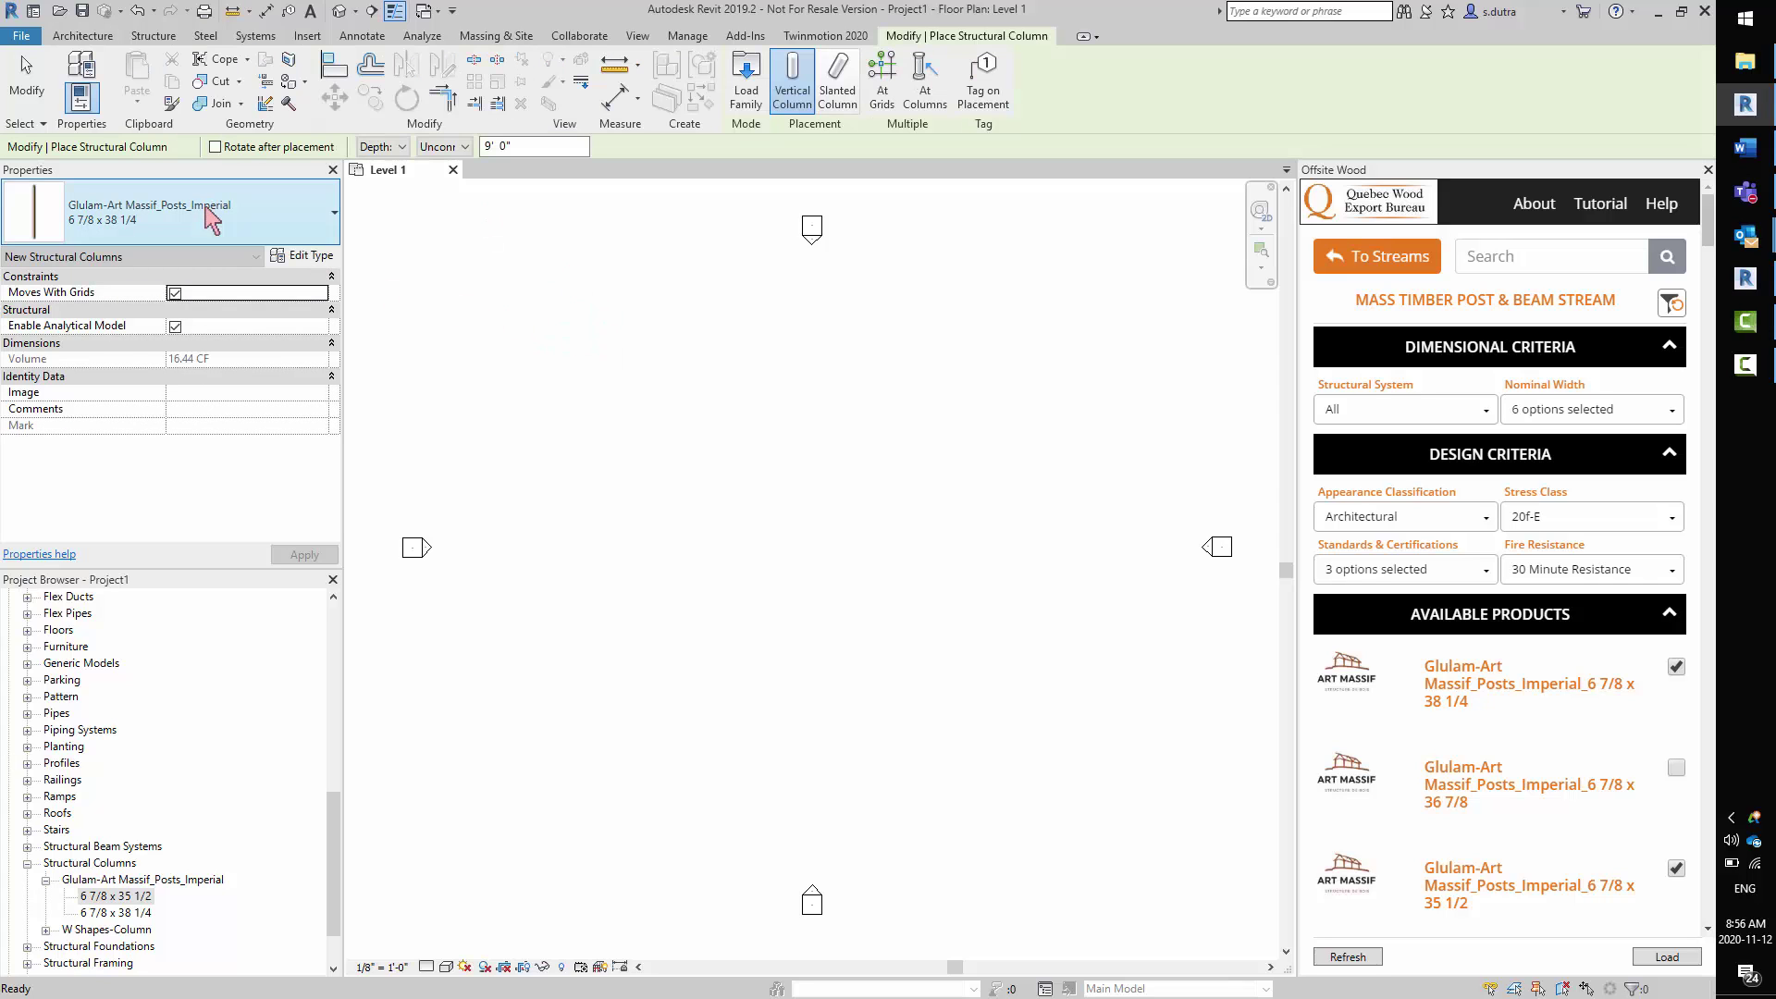
{"action": "left_click", "coordinate": [212, 220]}
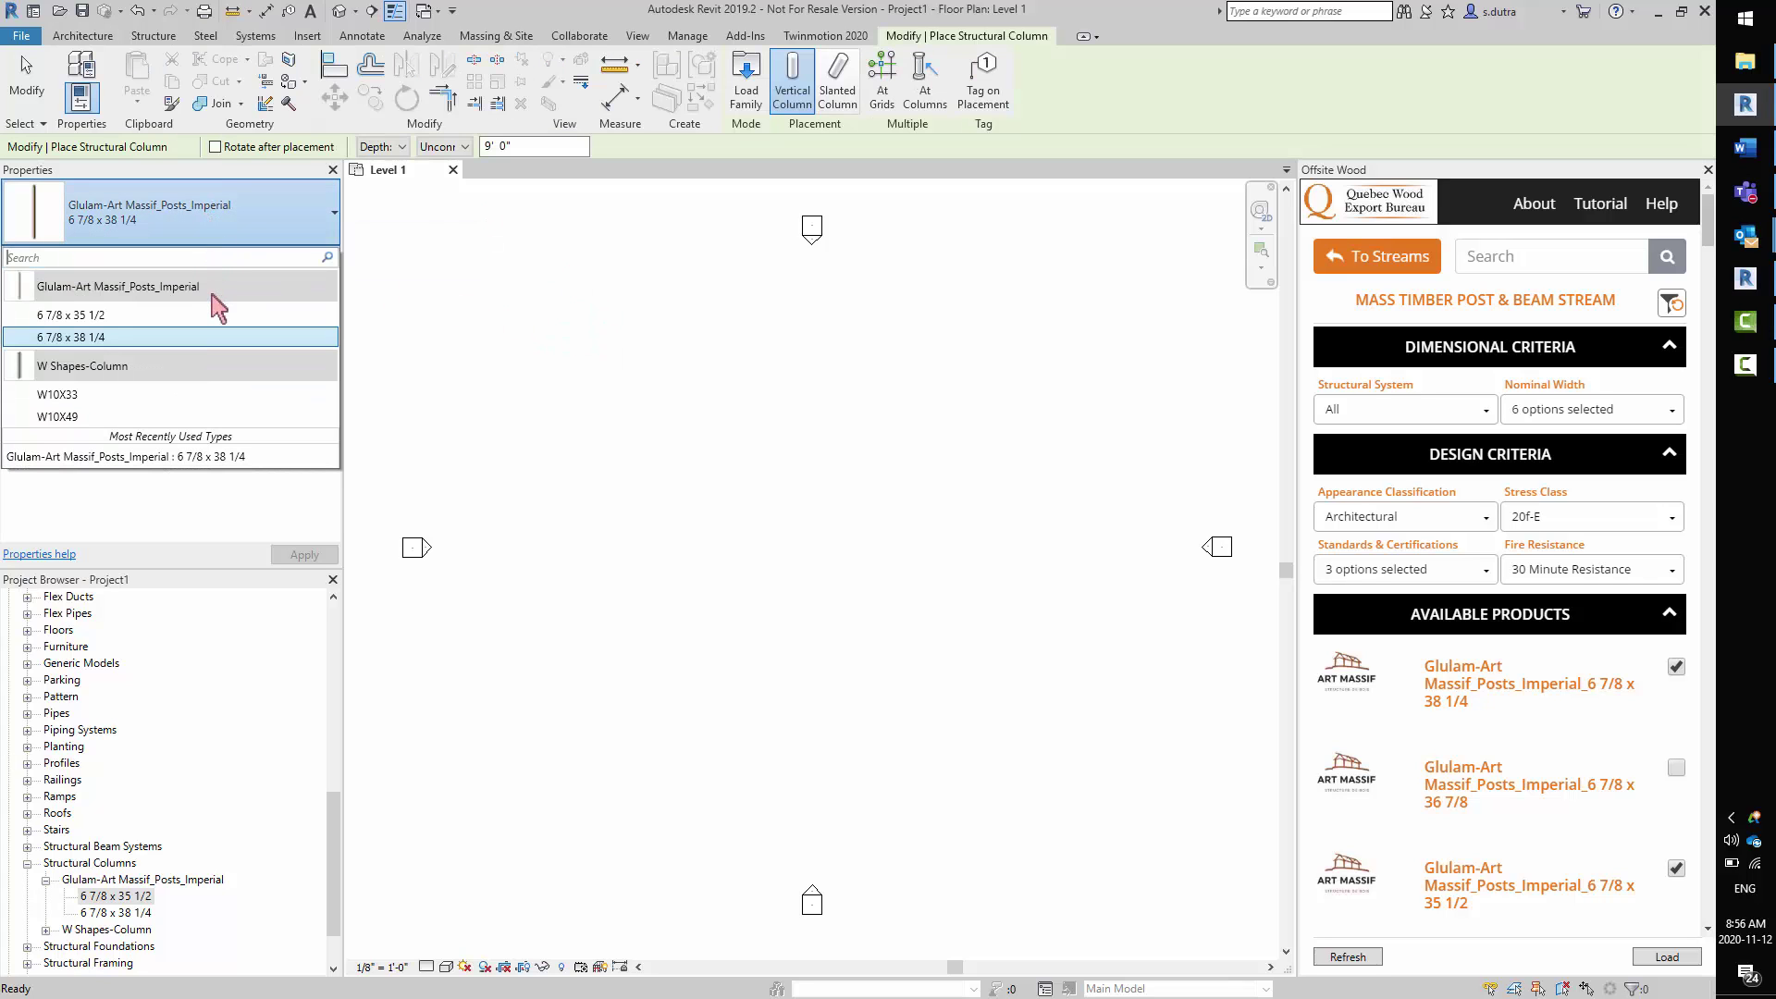